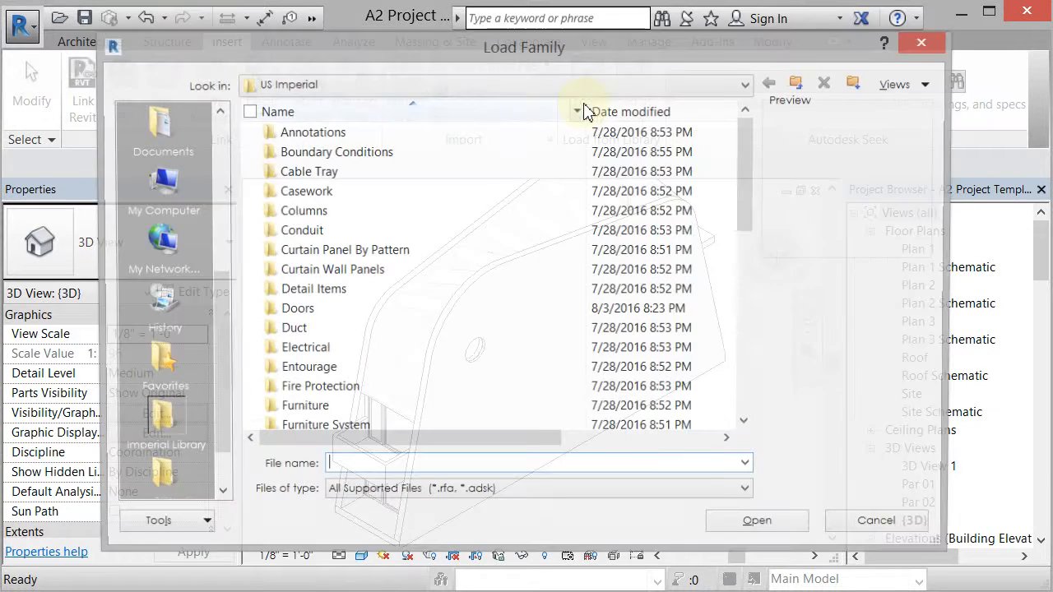
# Browse to the course's Doors family folder, inside VCF2016, Lectures, W3 and Families.
pyautogui.click(218, 111)
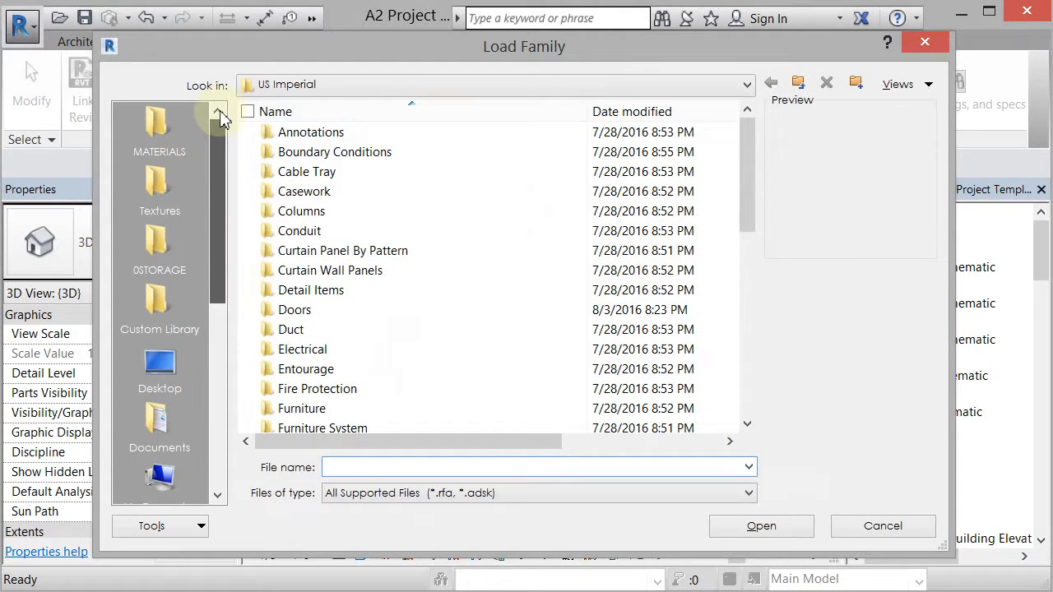
pyautogui.click(170, 241)
pyautogui.doubleClick(293, 194)
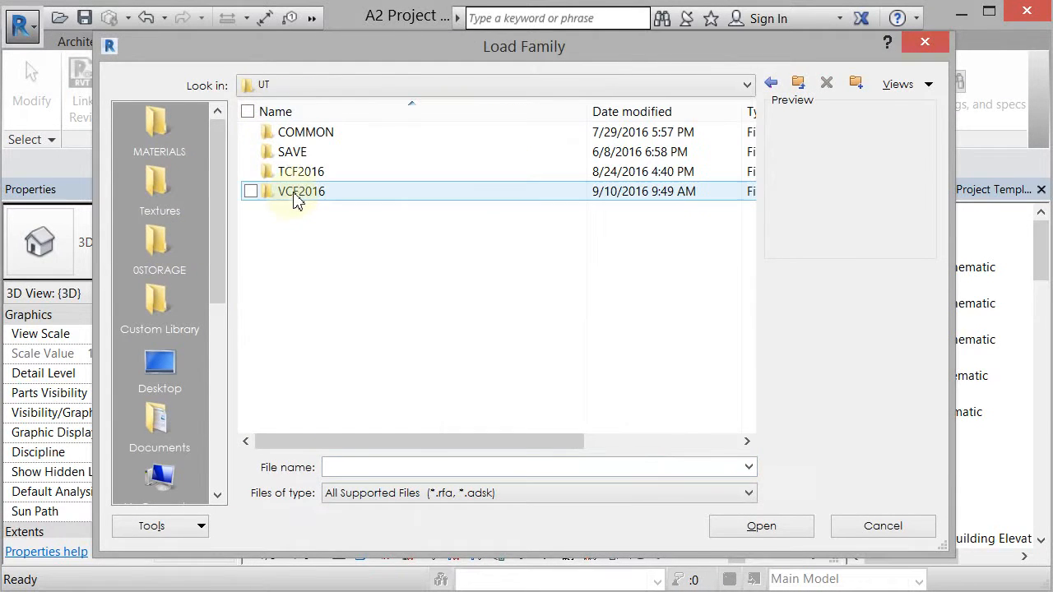
pyautogui.doubleClick(293, 194)
pyautogui.doubleClick(295, 212)
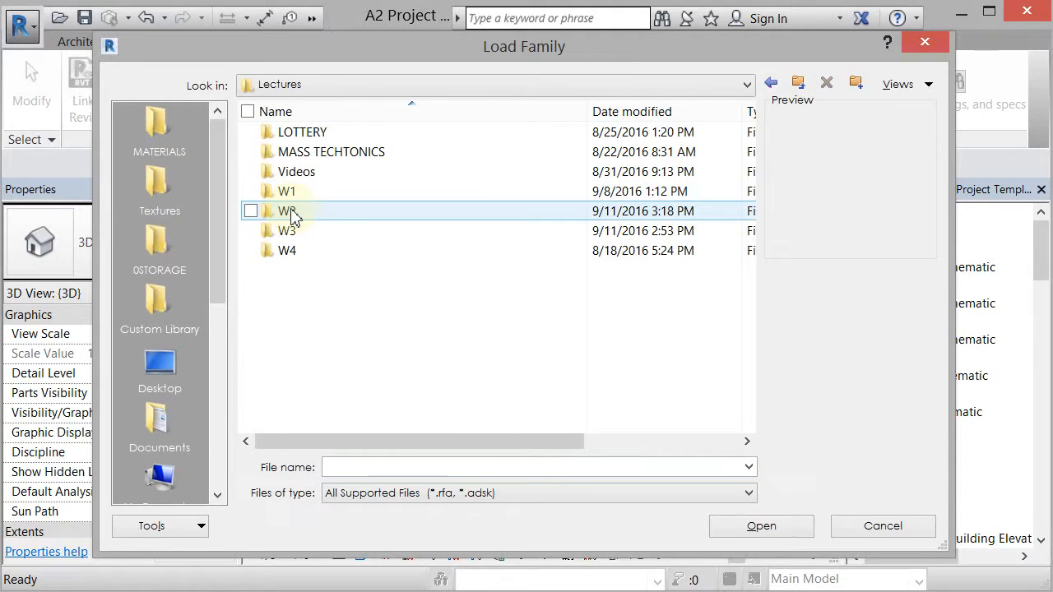
pyautogui.doubleClick(289, 232)
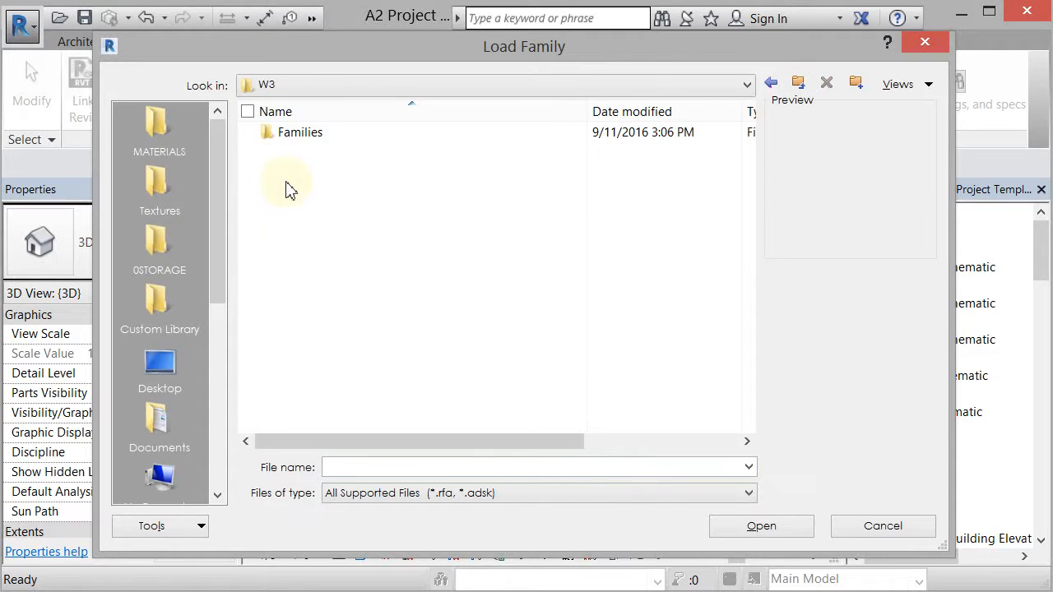
pyautogui.doubleClick(289, 134)
pyautogui.doubleClick(288, 133)
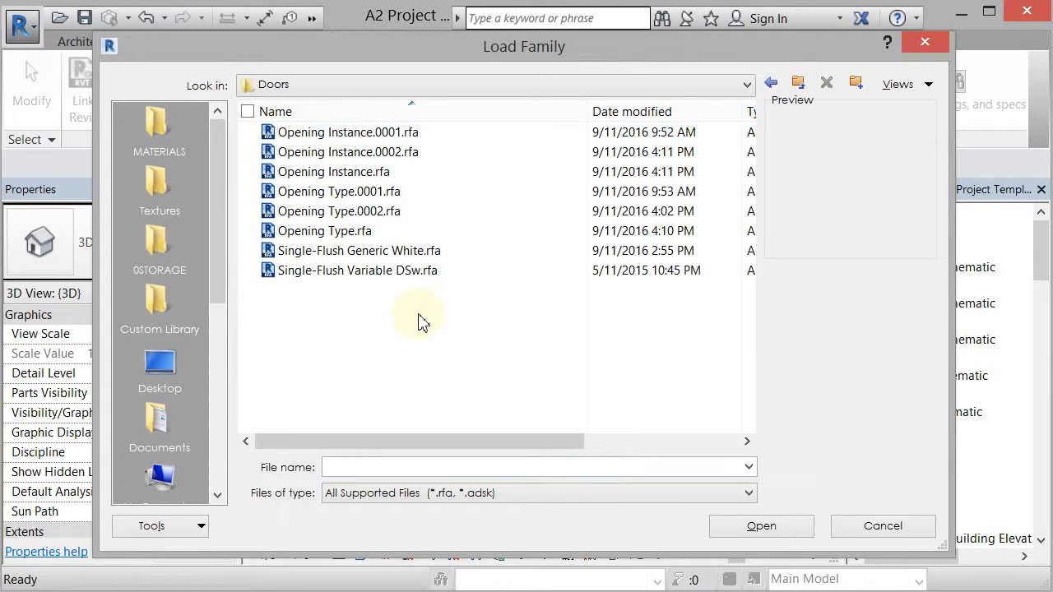
# Load the door families Opening Instance.rfa, Opening Type.rfa and Single-Flush Variable DSw.rfa into the project.
pyautogui.click(337, 173)
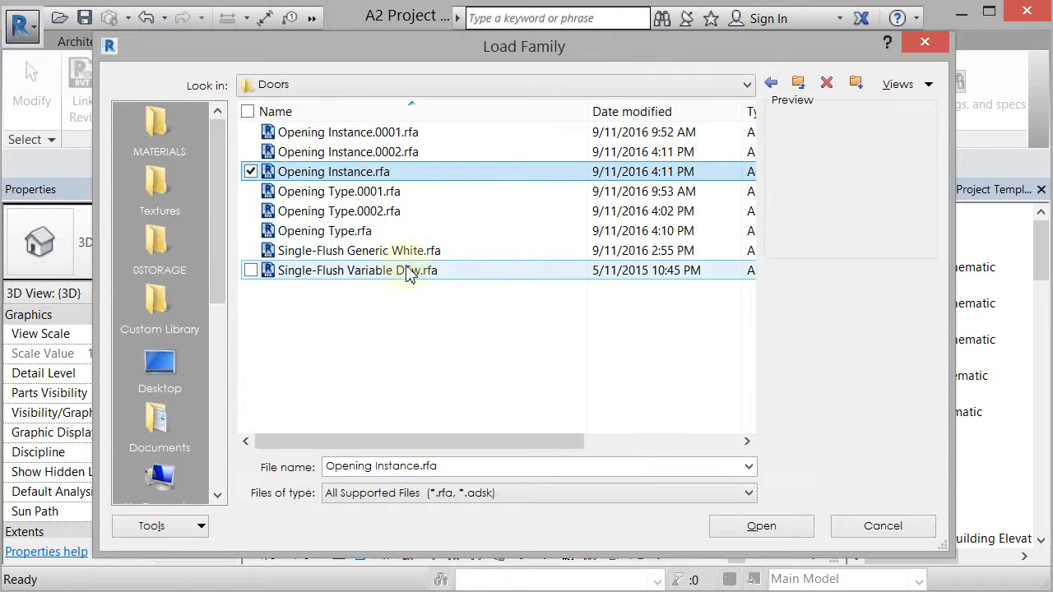
pyautogui.keyDown('ctrl'); pyautogui.click(326, 232); pyautogui.keyUp('ctrl')
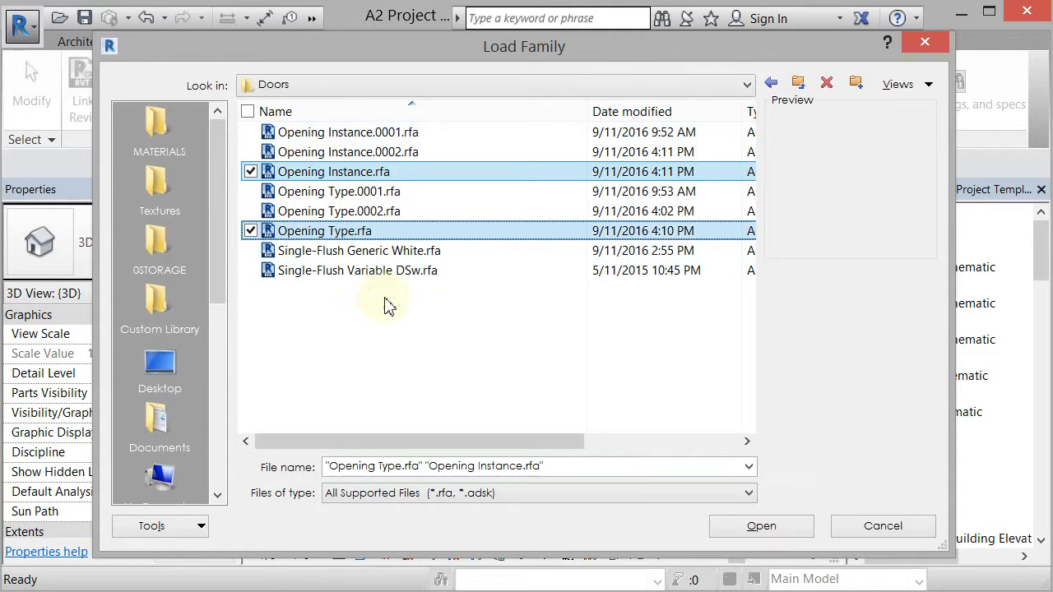
pyautogui.keyDown('ctrl'); pyautogui.click(366, 271); pyautogui.keyUp('ctrl')
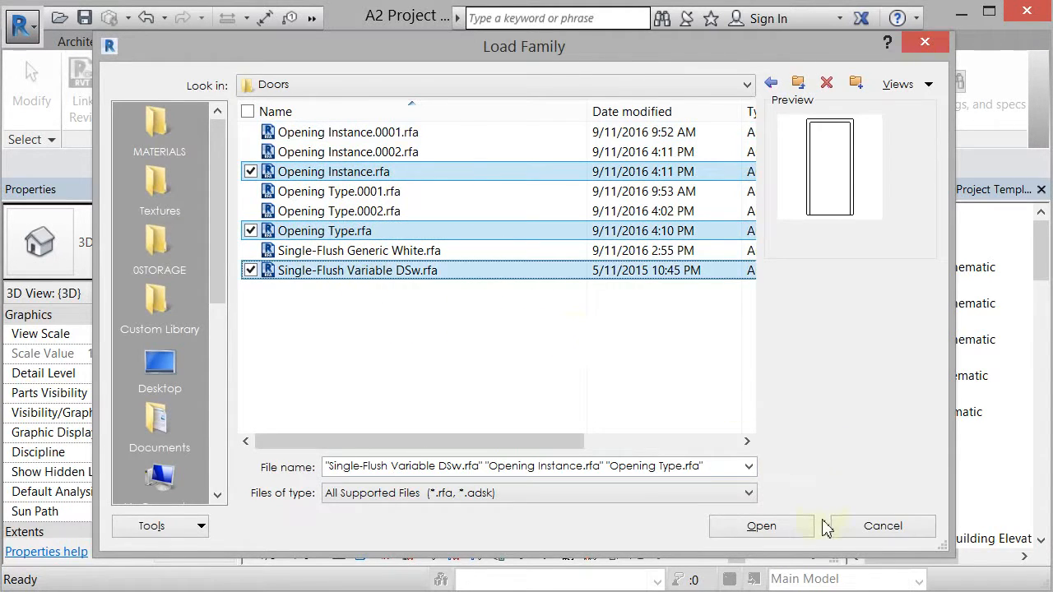
pyautogui.click(763, 528)
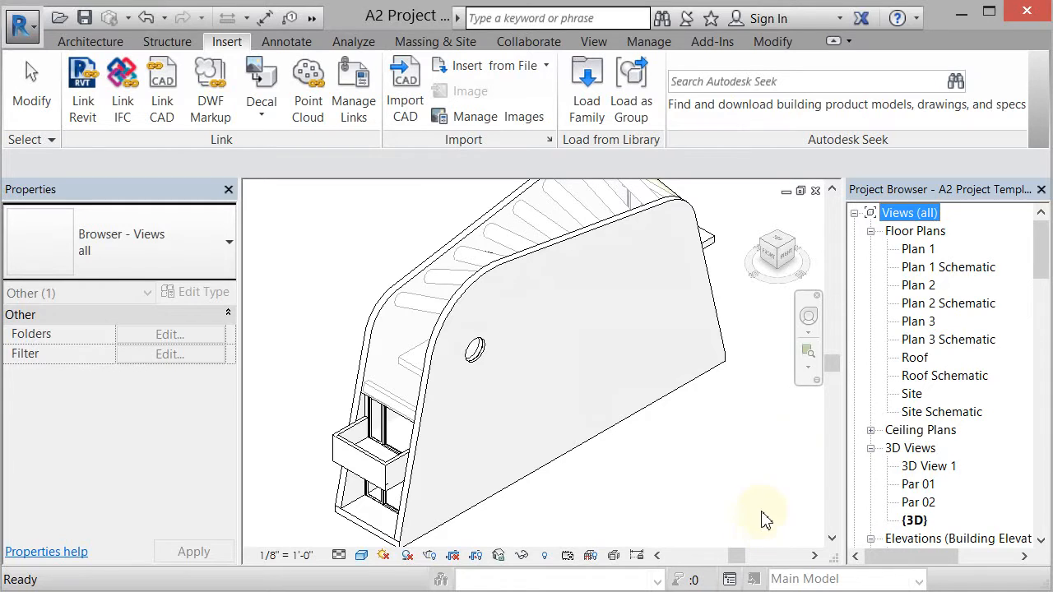
# Open the Plan 1 floor plan and tile it beside the 3D view, with the building visible in both.
pyautogui.doubleClick(928, 250)
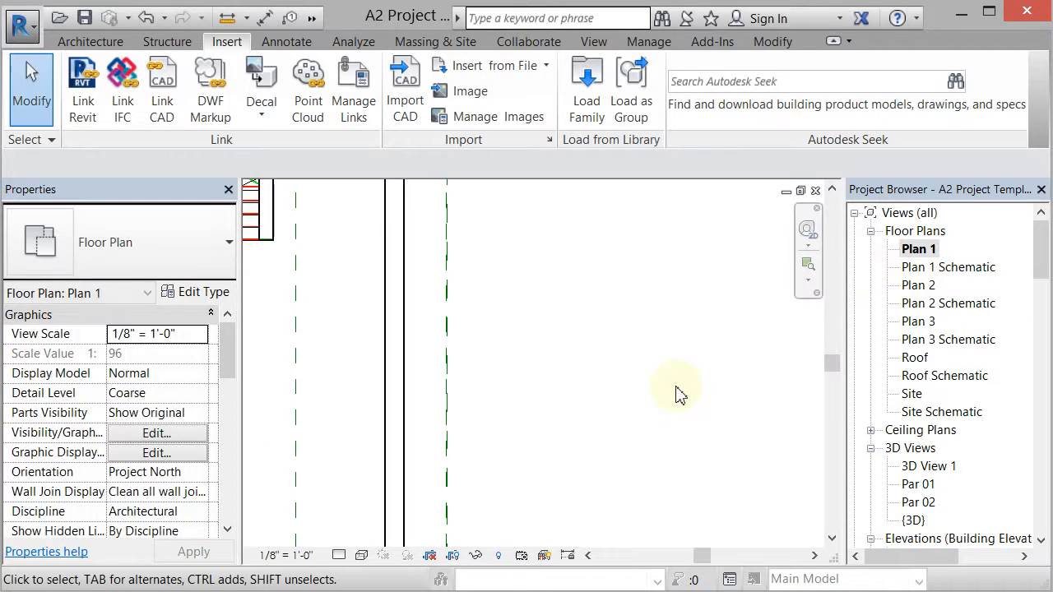
pyautogui.press('w')
pyautogui.press('t')
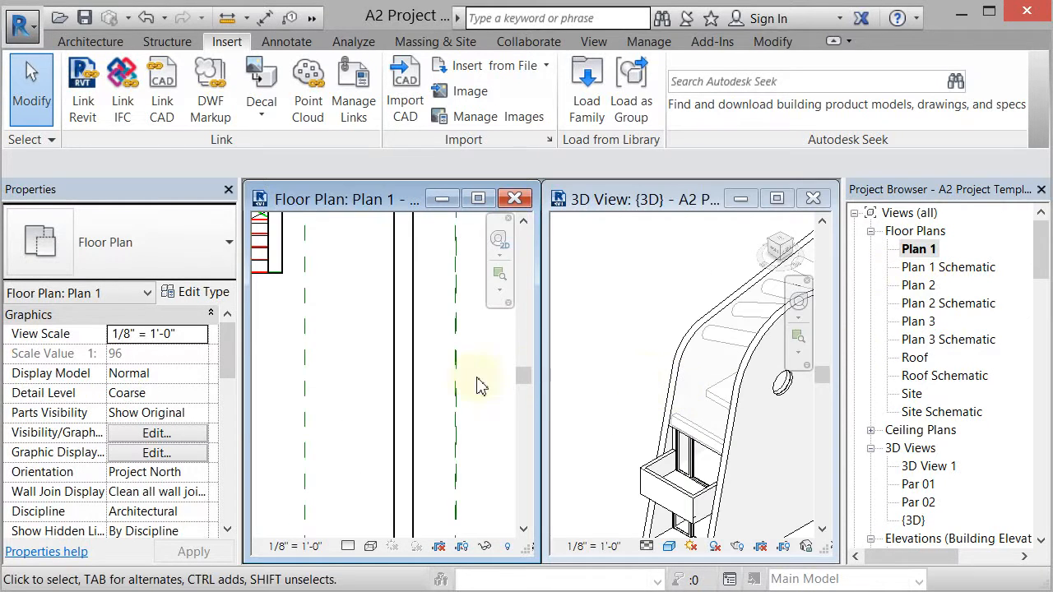
pyautogui.press('z')
pyautogui.press('a')
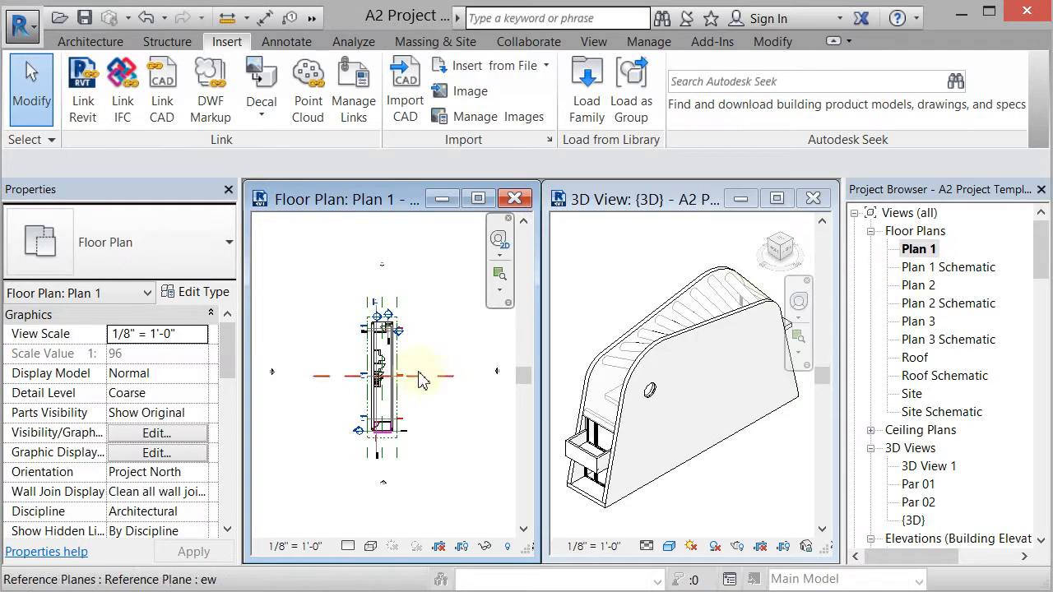
pyautogui.scroll(5, 381, 378)
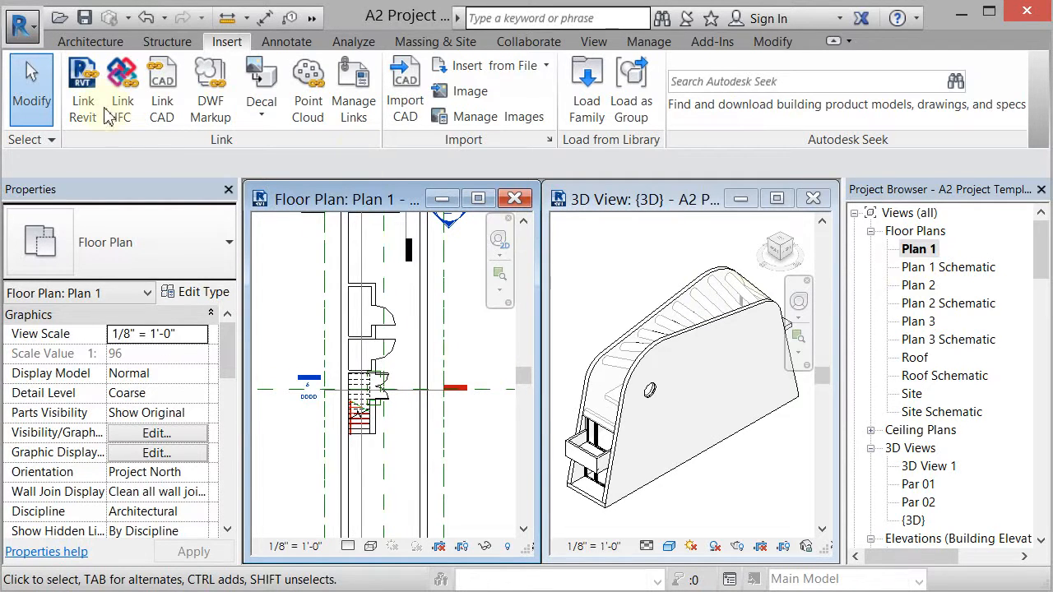
# Place three Opening Type 2' 8' x 7' doors in a row along the upper part of Plan 1's long right-hand wall.
pyautogui.click(86, 42)
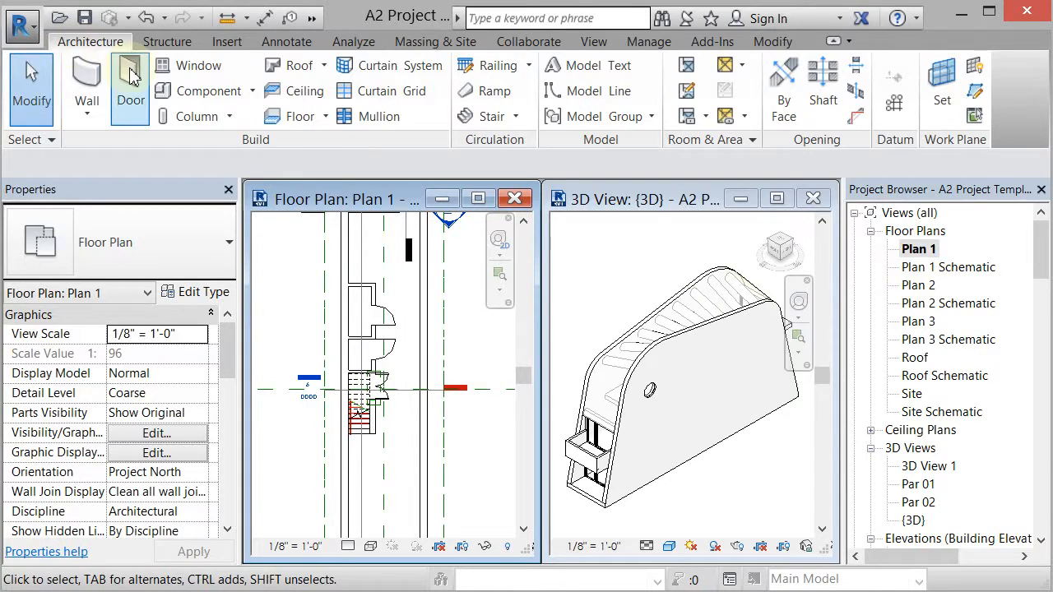
pyautogui.click(937, 293)
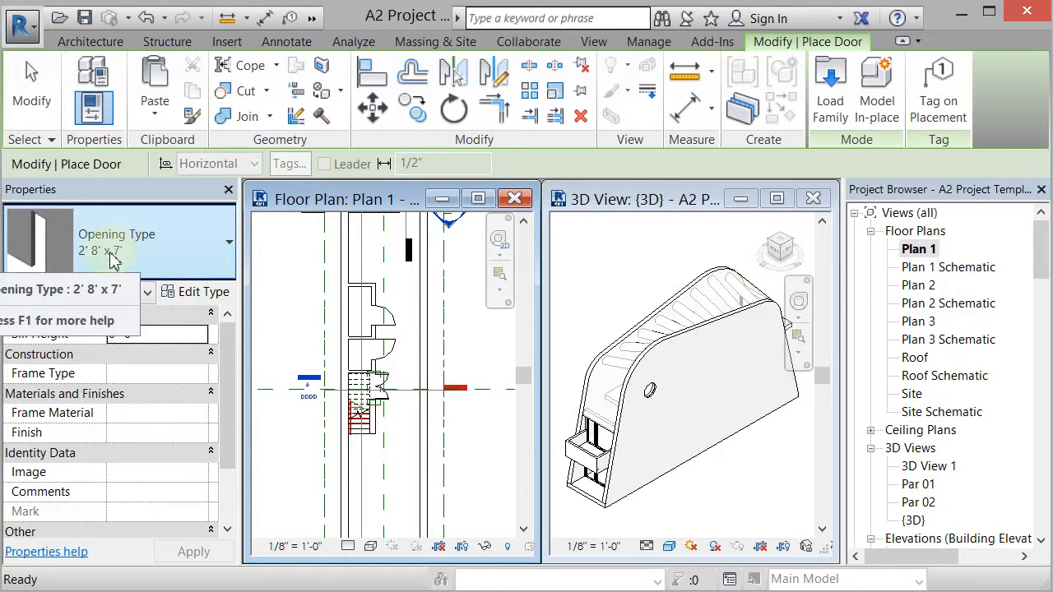
pyautogui.click(428, 255)
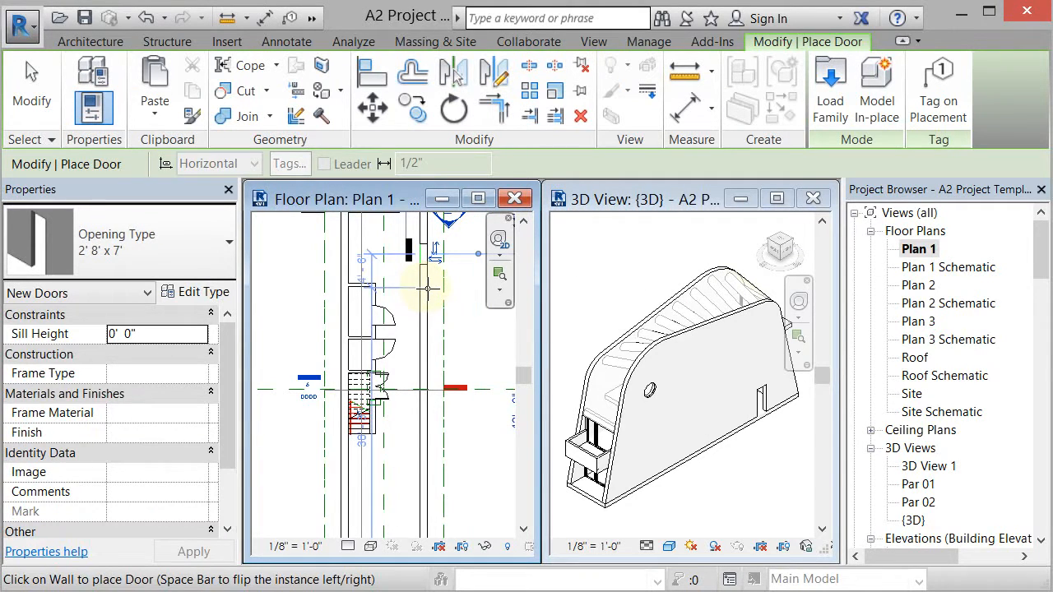
pyautogui.click(427, 287)
pyautogui.click(428, 330)
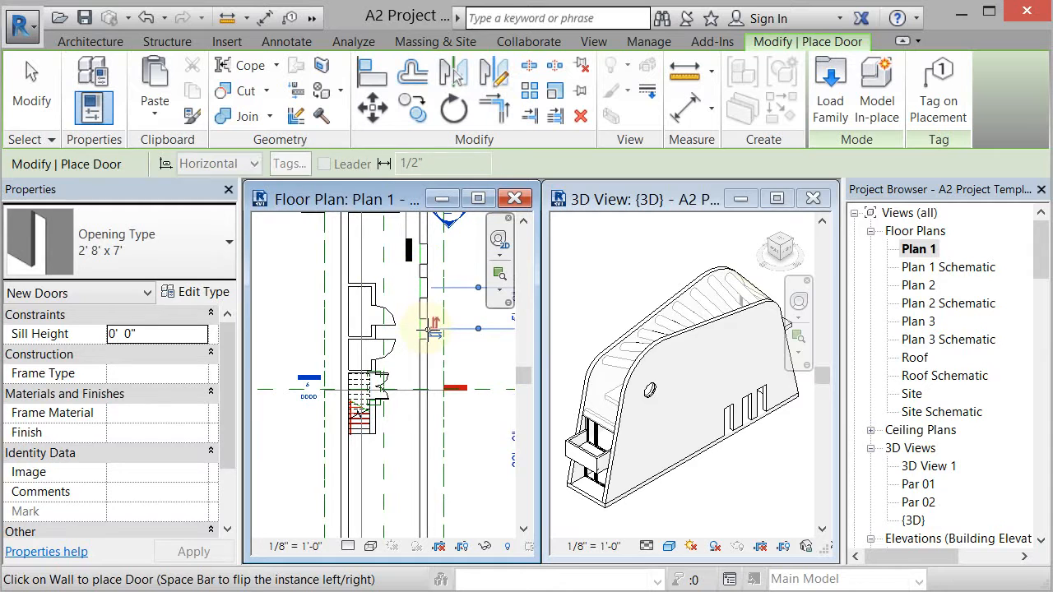
# Place three Opening Instance doors along the lower part of the same long wall in Plan 1.
pyautogui.click(210, 265)
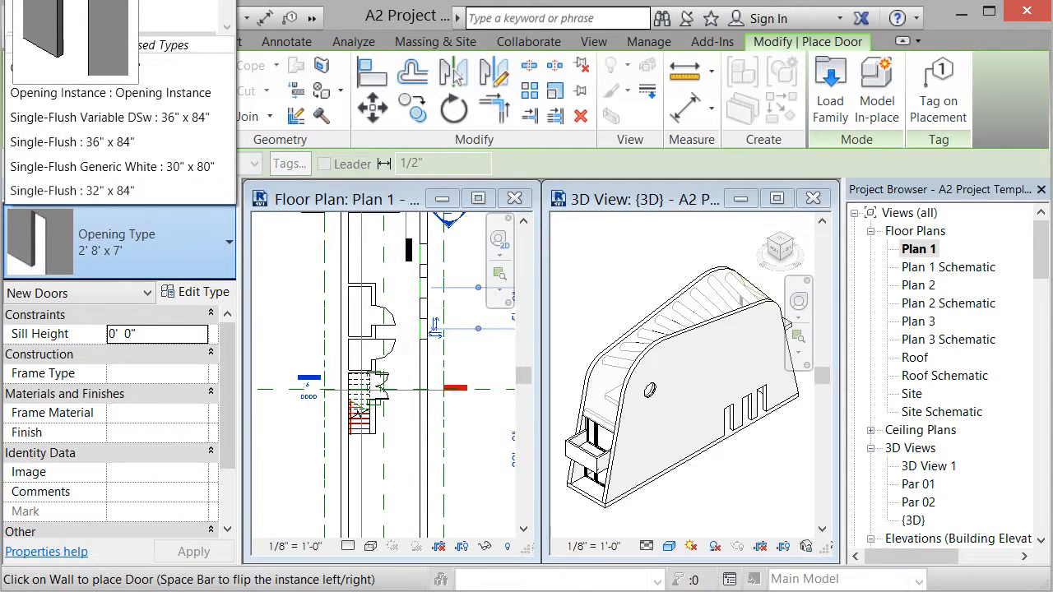
pyautogui.click(99, 92)
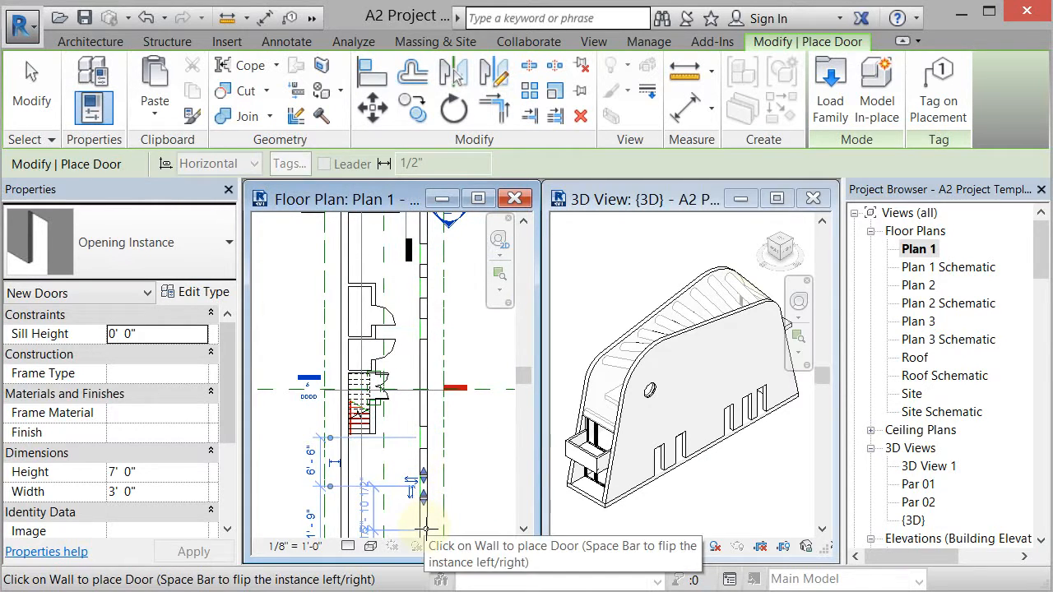
pyautogui.scroll(-2, 447, 354)
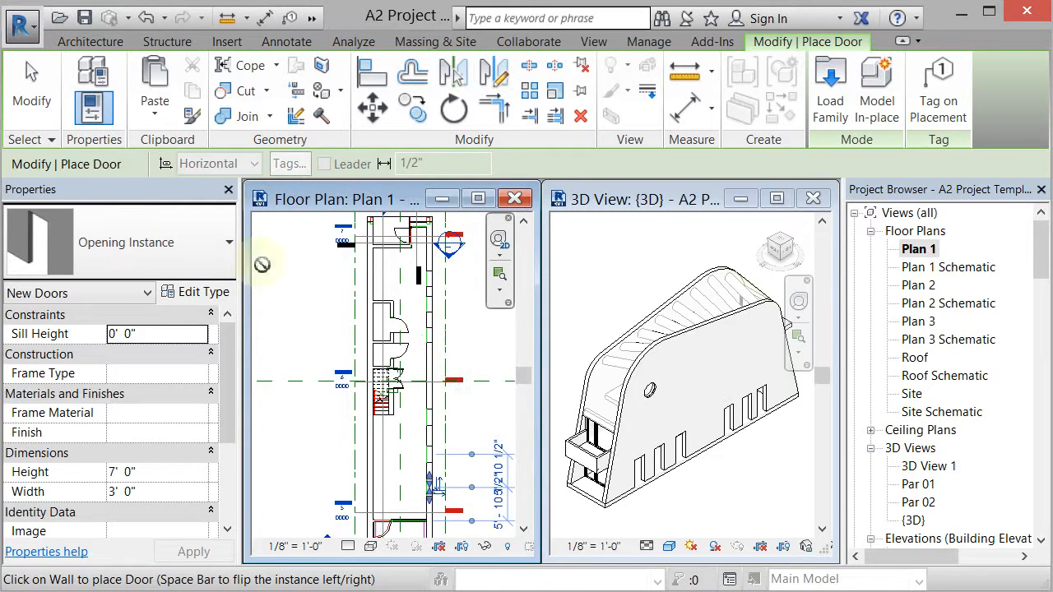
pyautogui.click(32, 92)
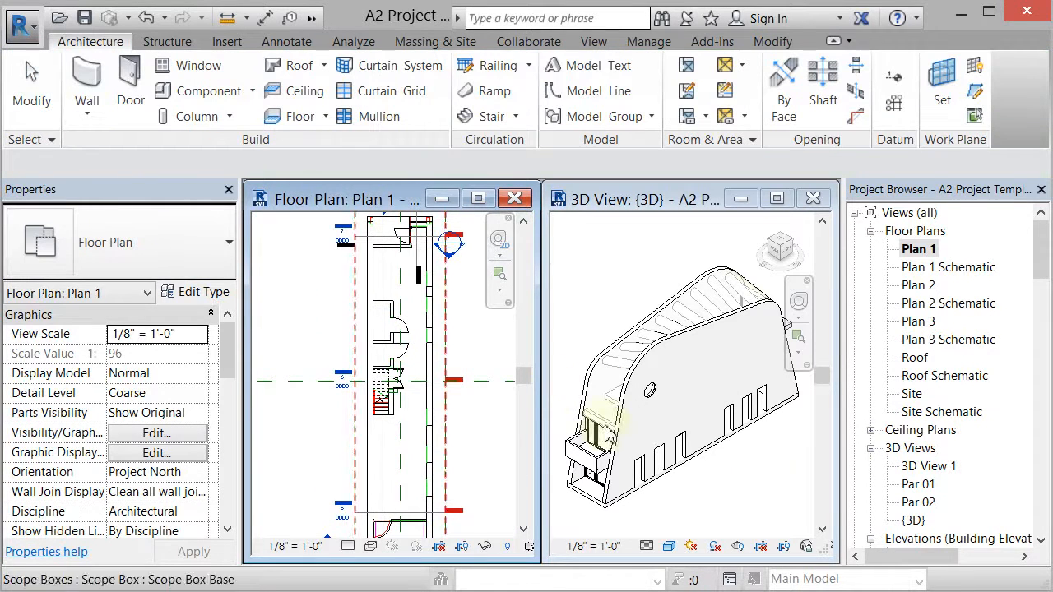
# Rename the type of the Opening Type doors as 2' 8' x 9', starting from one of them in the 3D view.
pyautogui.click(764, 541)
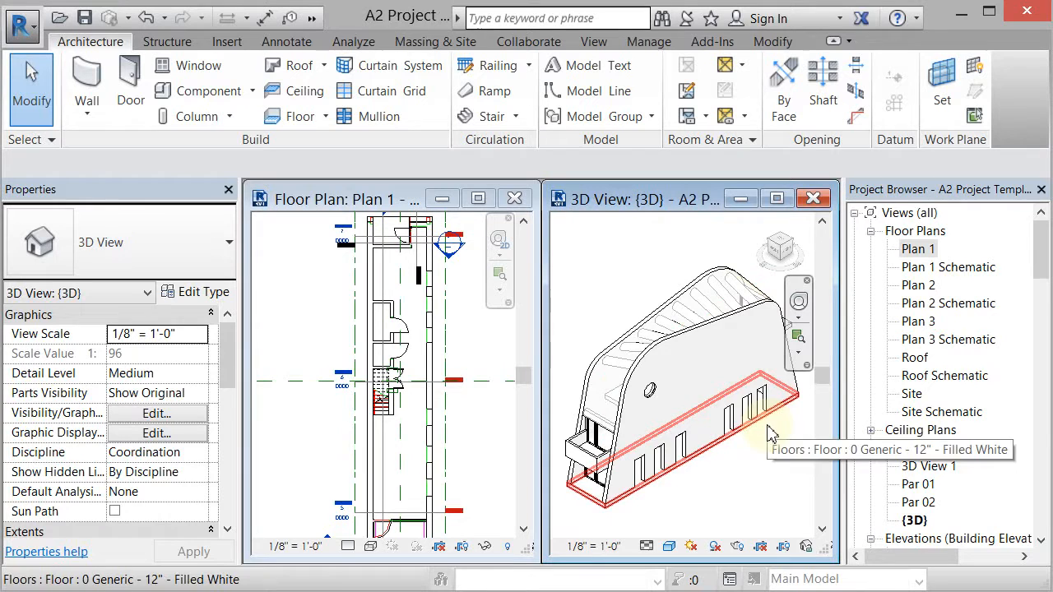
pyautogui.scroll(2, 768, 434)
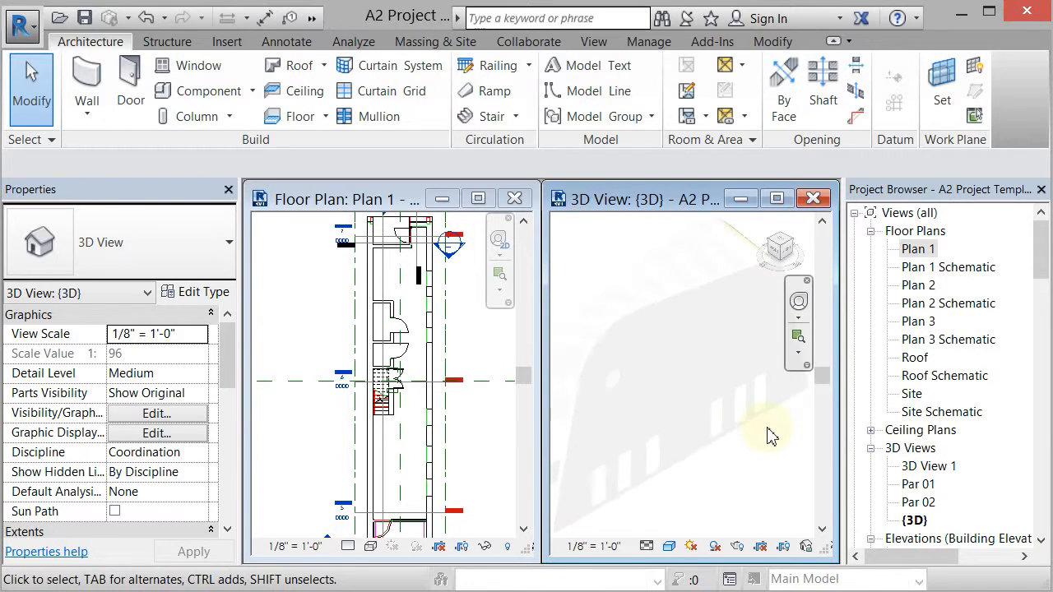
pyautogui.click(719, 428)
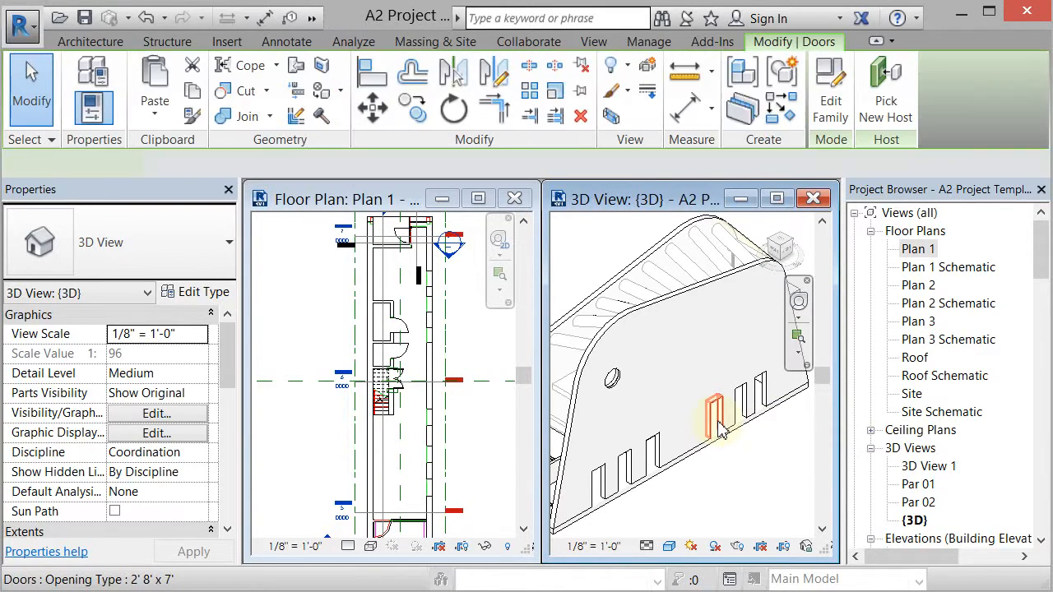
pyautogui.click(206, 296)
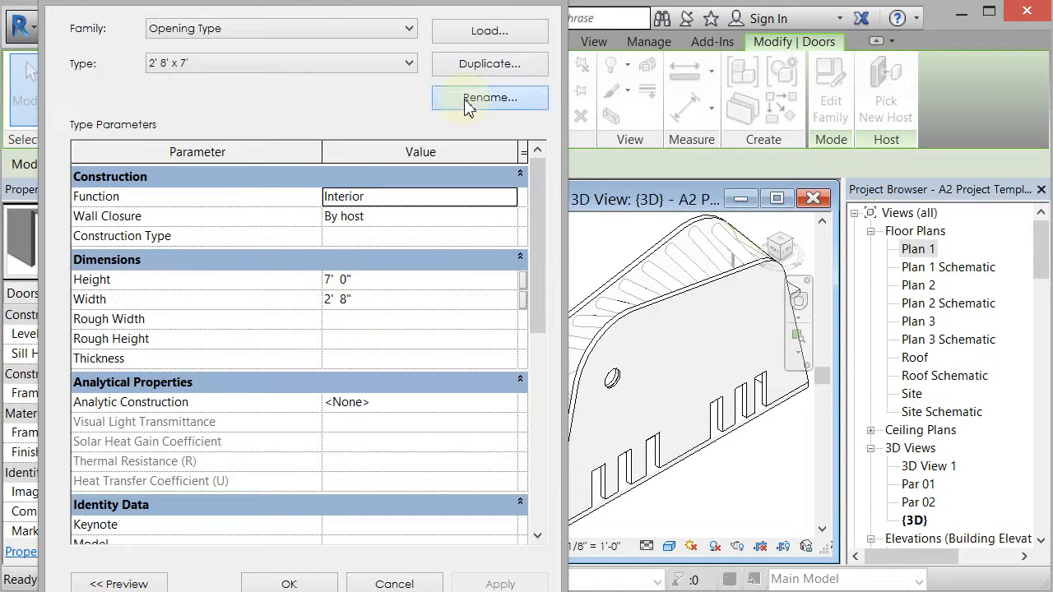
pyautogui.click(486, 97)
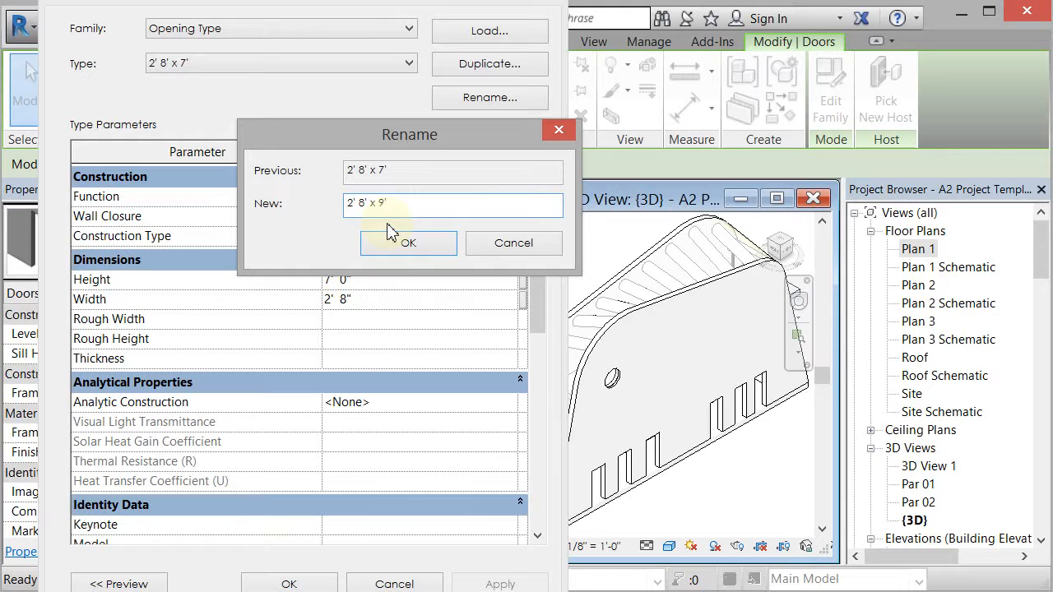
pyautogui.click(411, 245)
# Set the height of the 2' 8' x 9' opening type to match its name and apply it to the model.
pyautogui.click(388, 281)
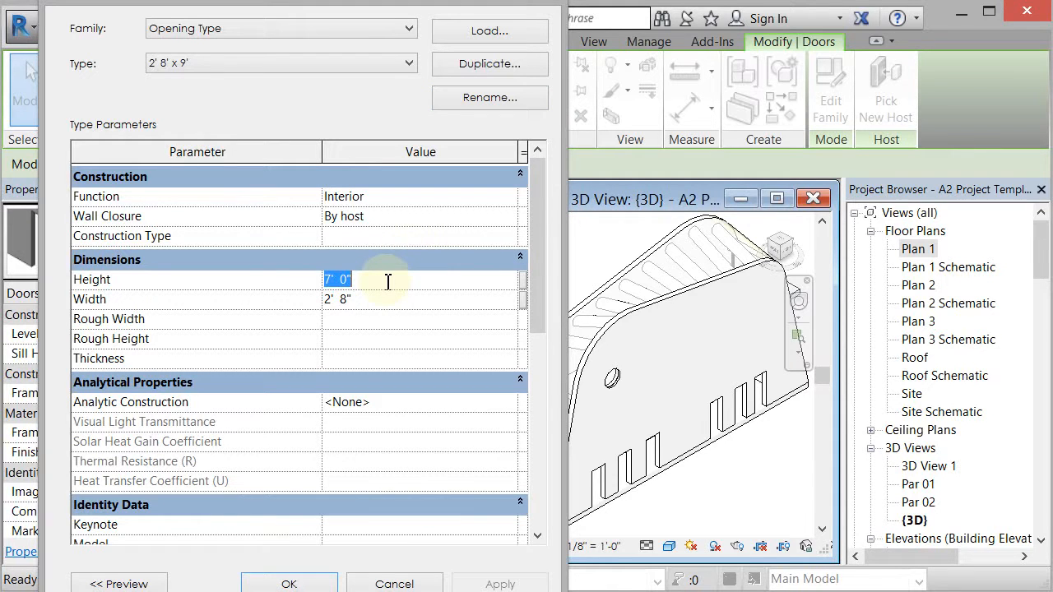
pyautogui.click(305, 584)
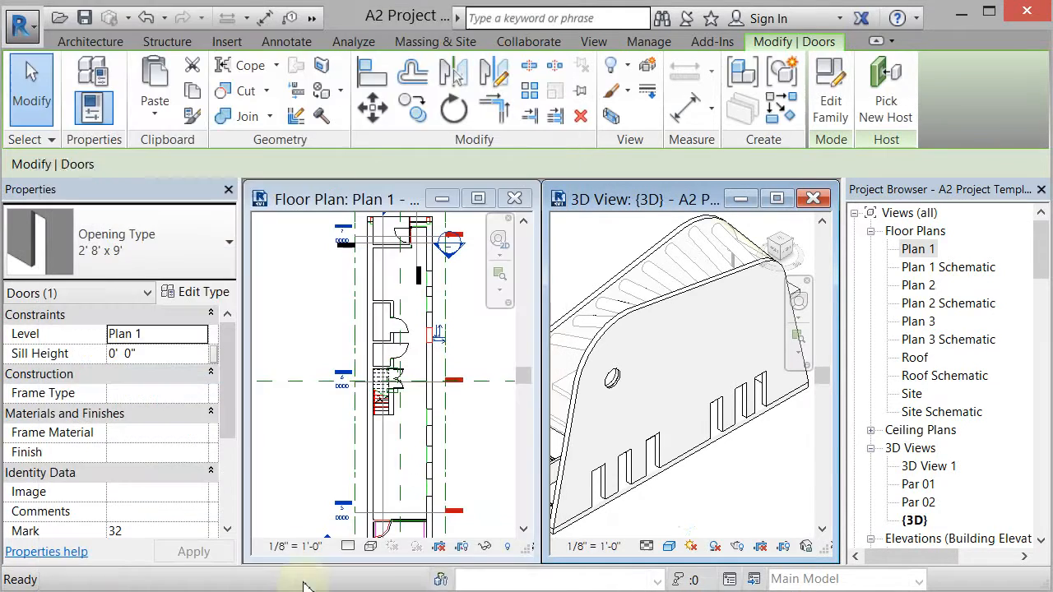
pyautogui.click(780, 460)
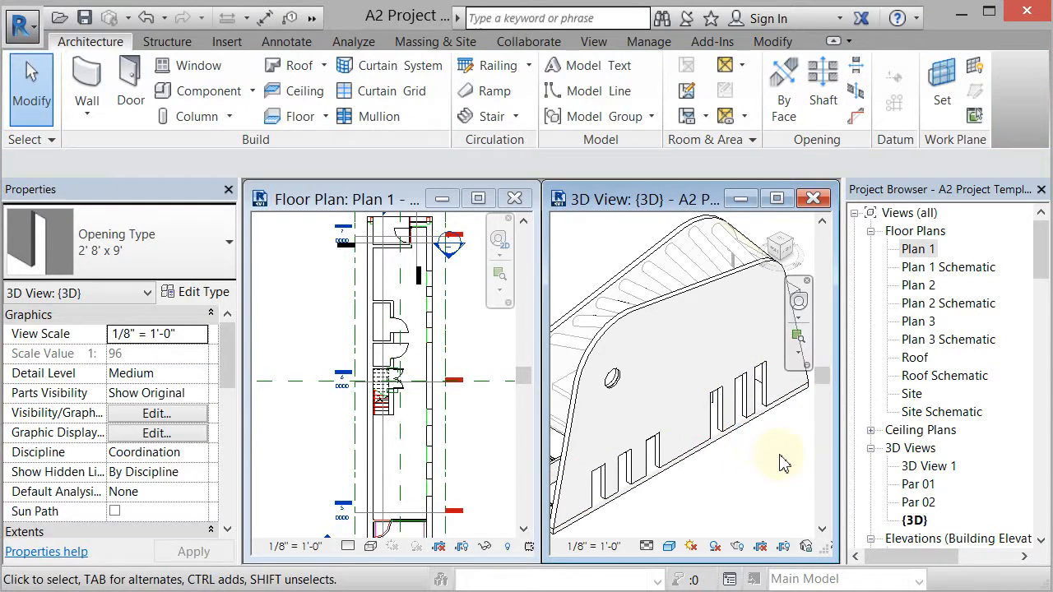
pyautogui.click(721, 423)
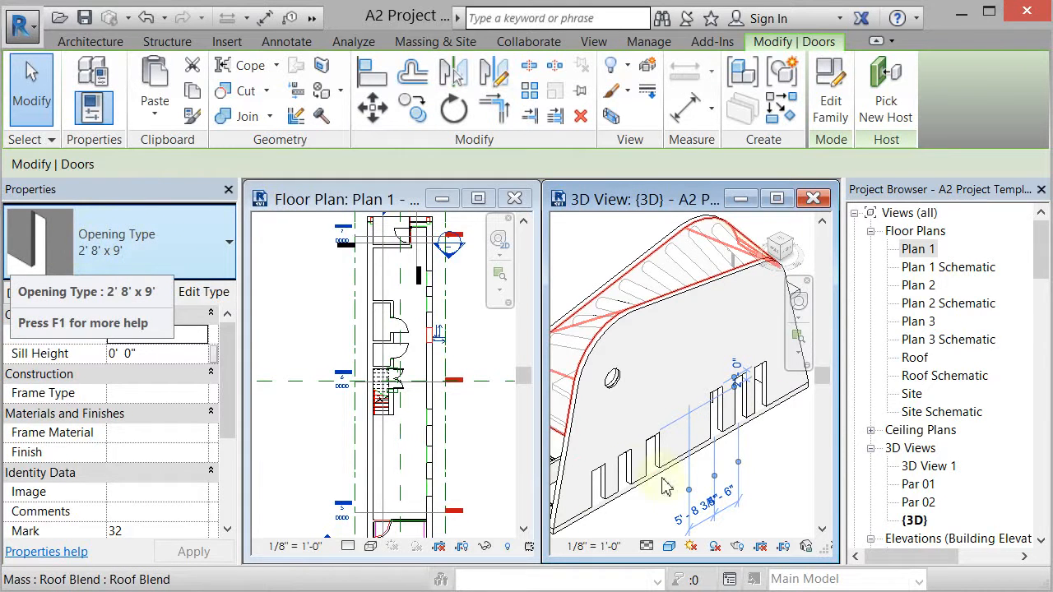
pyautogui.press('Escape')
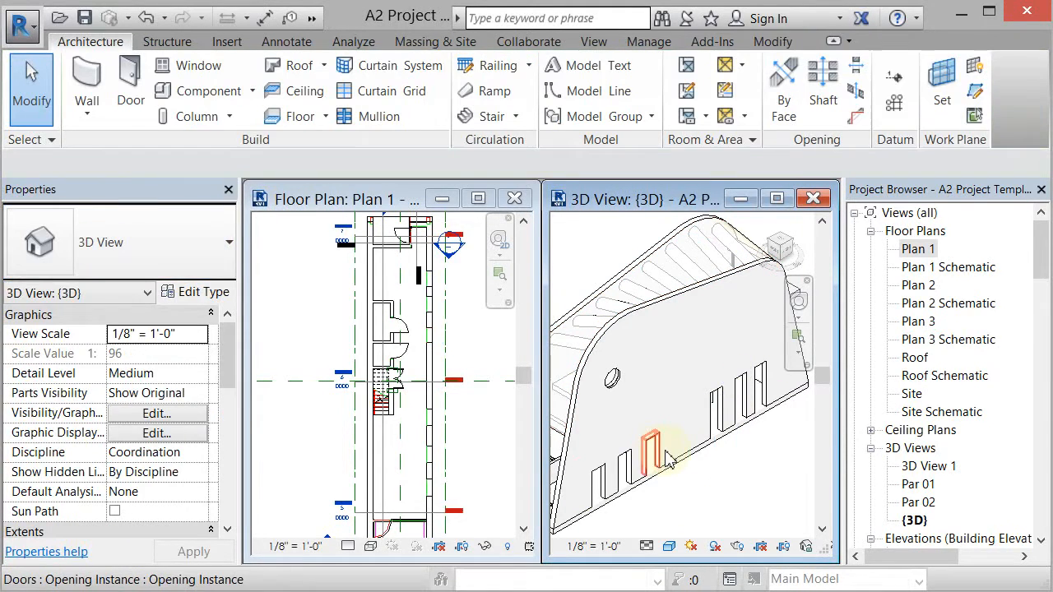
# Set the height of the Opening Instance door nearest the Opening Type group to 10' 0".
pyautogui.click(666, 457)
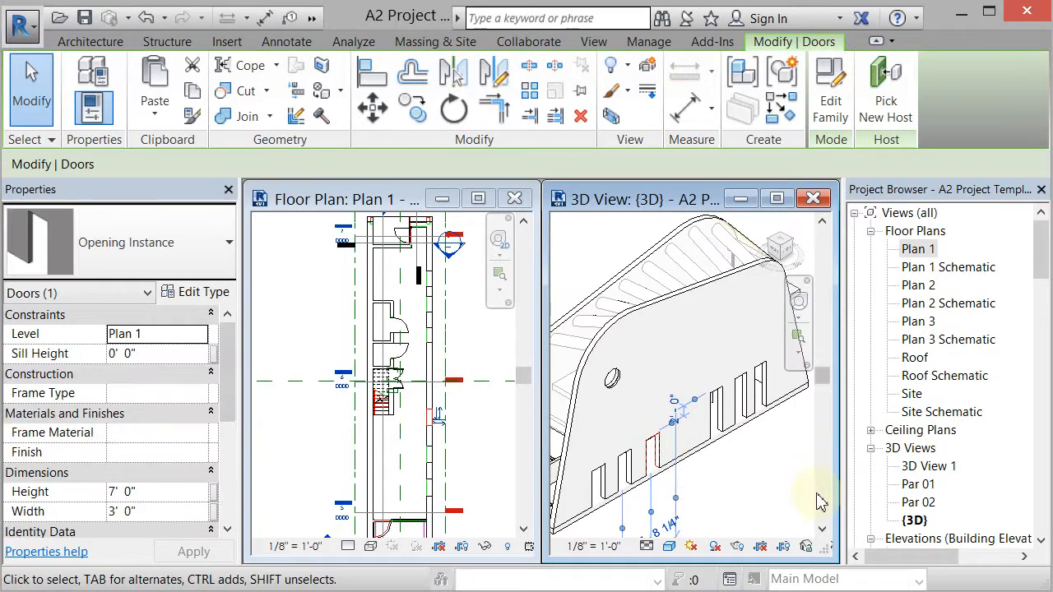
pyautogui.click(149, 493)
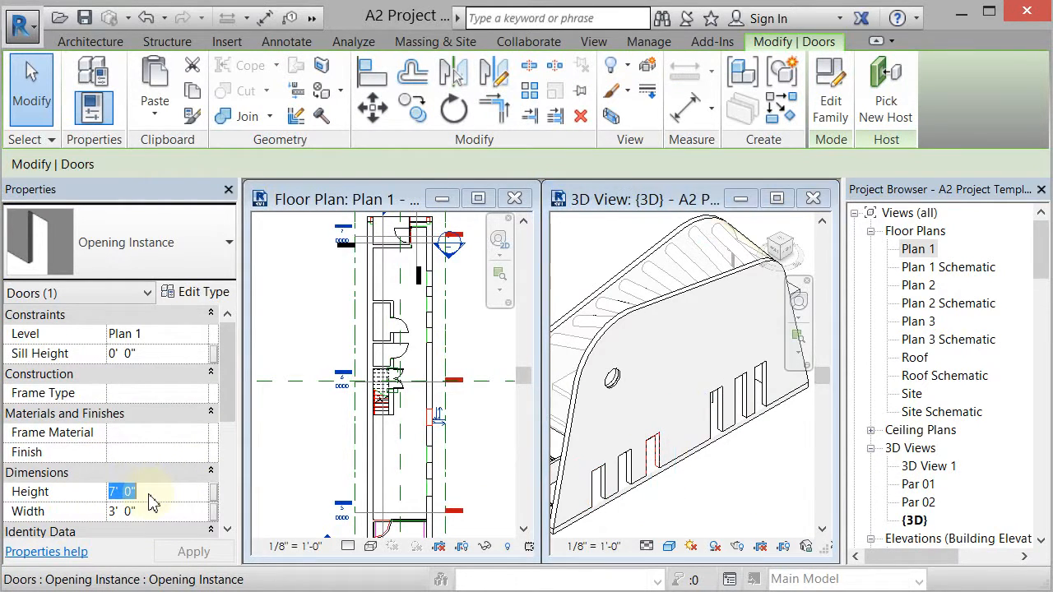
pyautogui.write('10')
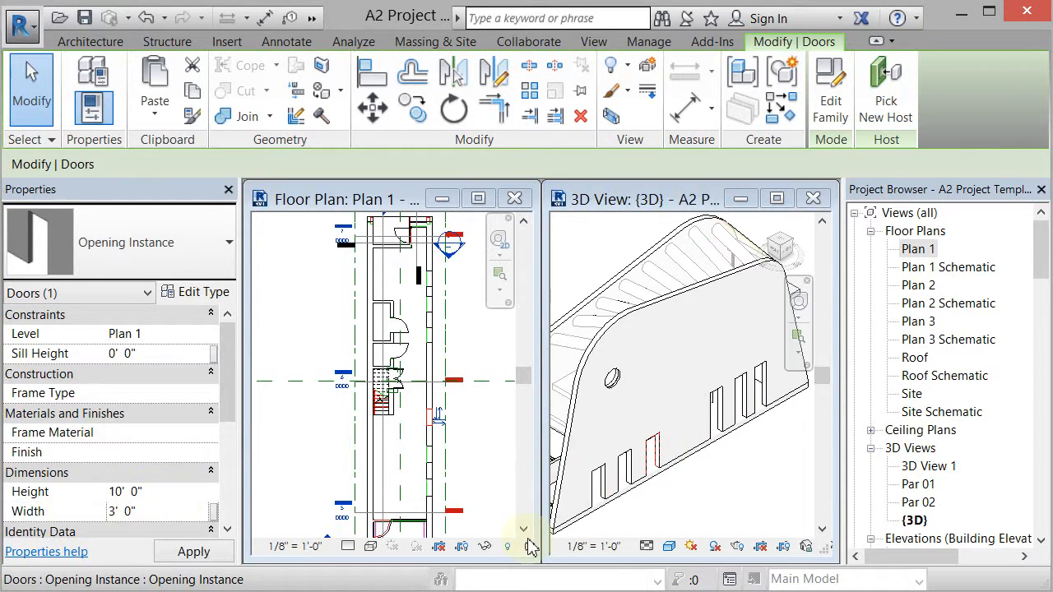
pyautogui.click(732, 510)
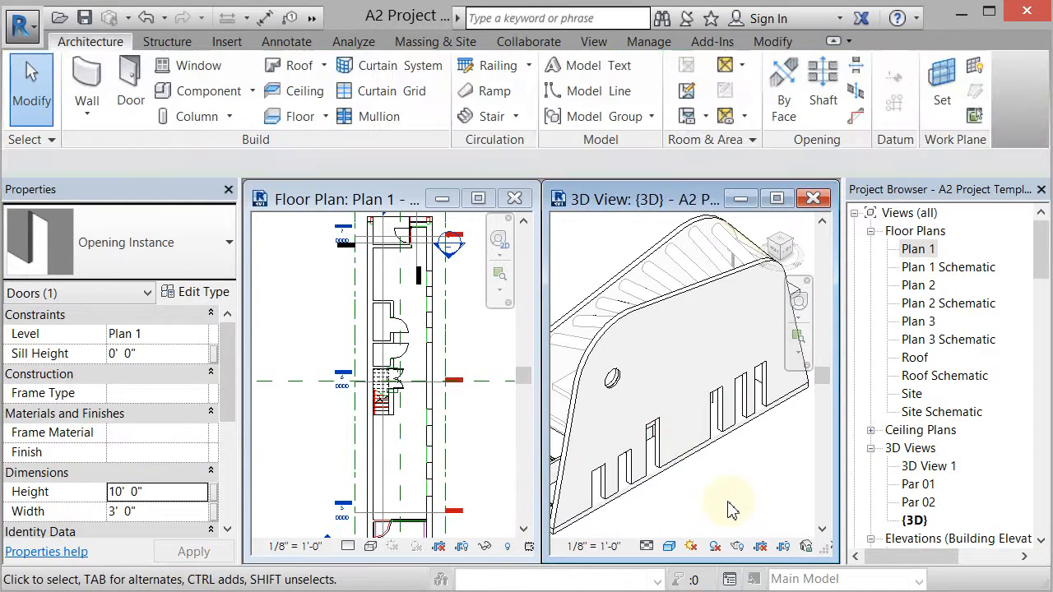
# Select an Opening Instance door and an Opening Type door in the 3D view in turn to compare their properties.
pyautogui.click(610, 485)
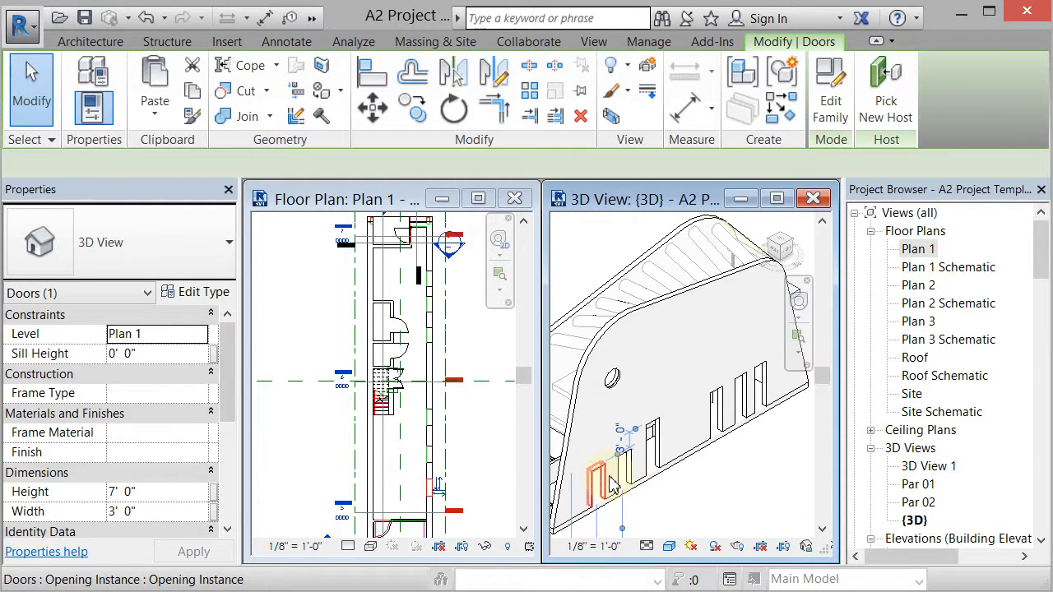
pyautogui.moveTo(618, 475); pyautogui.dragTo(666, 461)
pyautogui.click(733, 454)
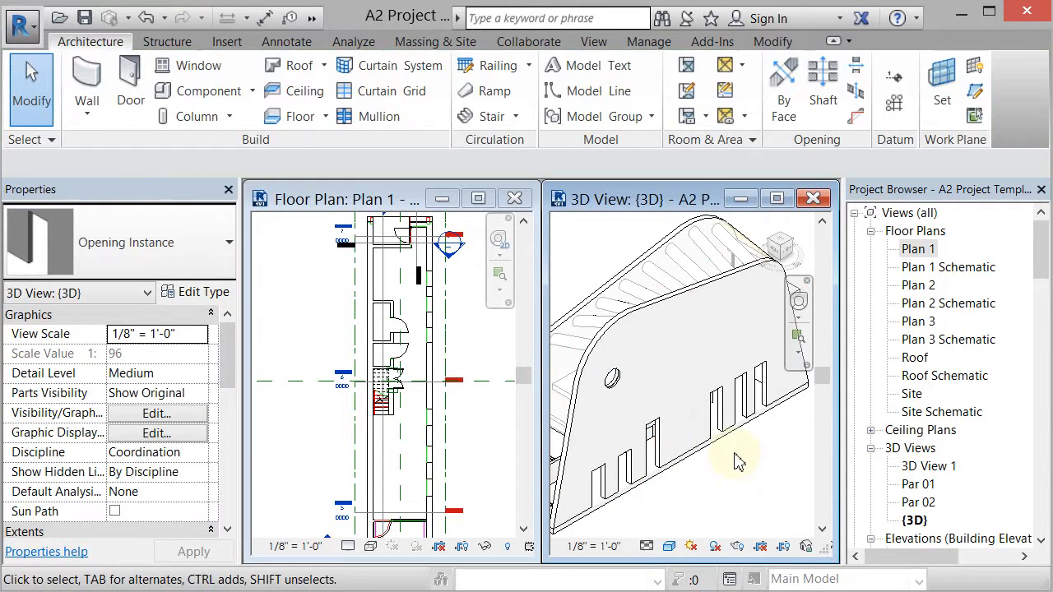
pyautogui.click(720, 417)
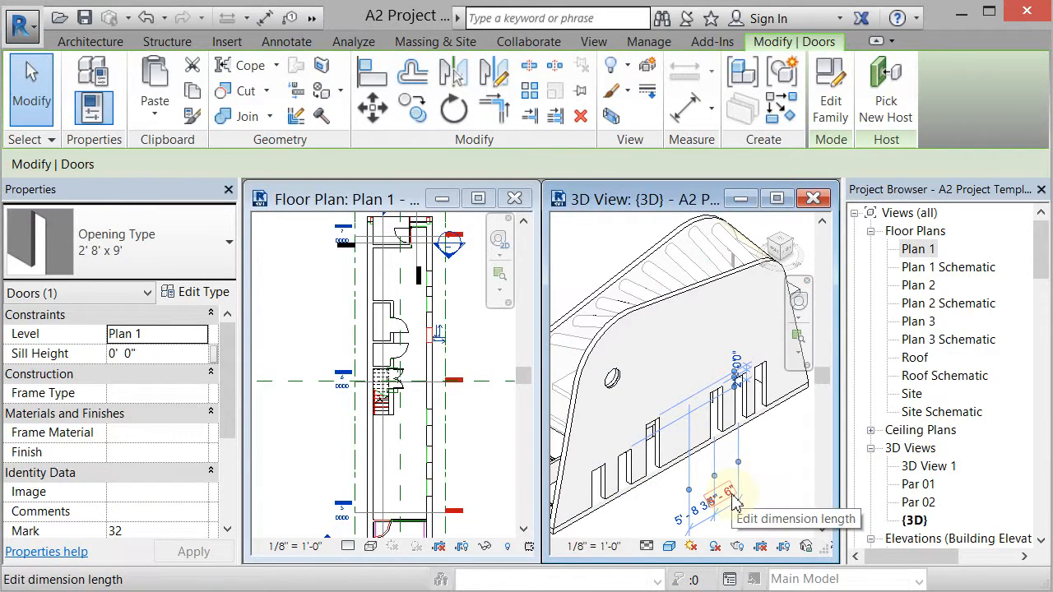
pyautogui.click(777, 481)
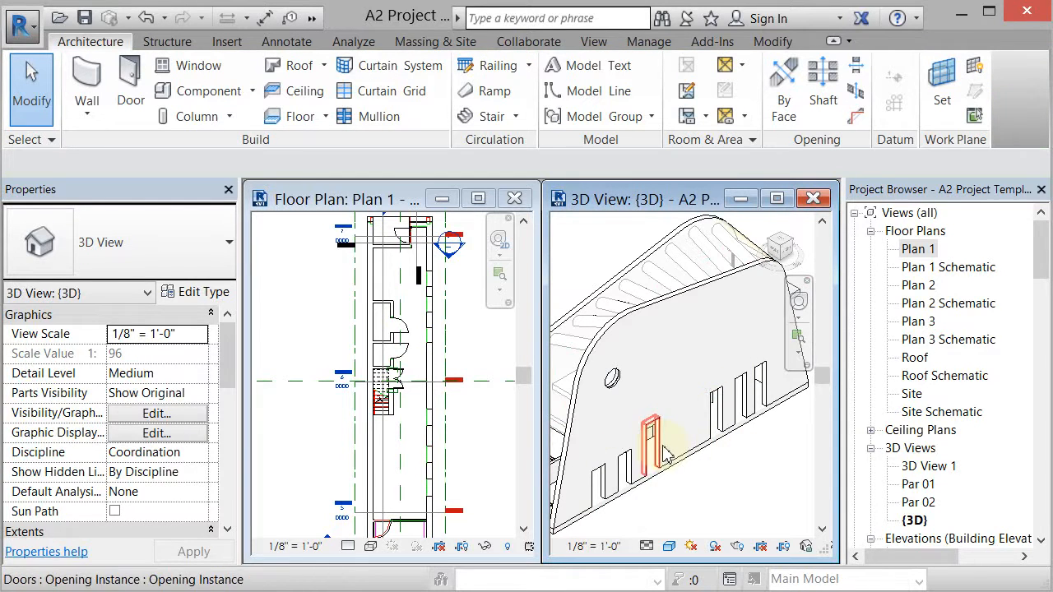
# Stretch the 10' high Opening Instance door in Plan 1 from both jambs to about 5' 4" wide.
pyautogui.scroll(4, 473, 436)
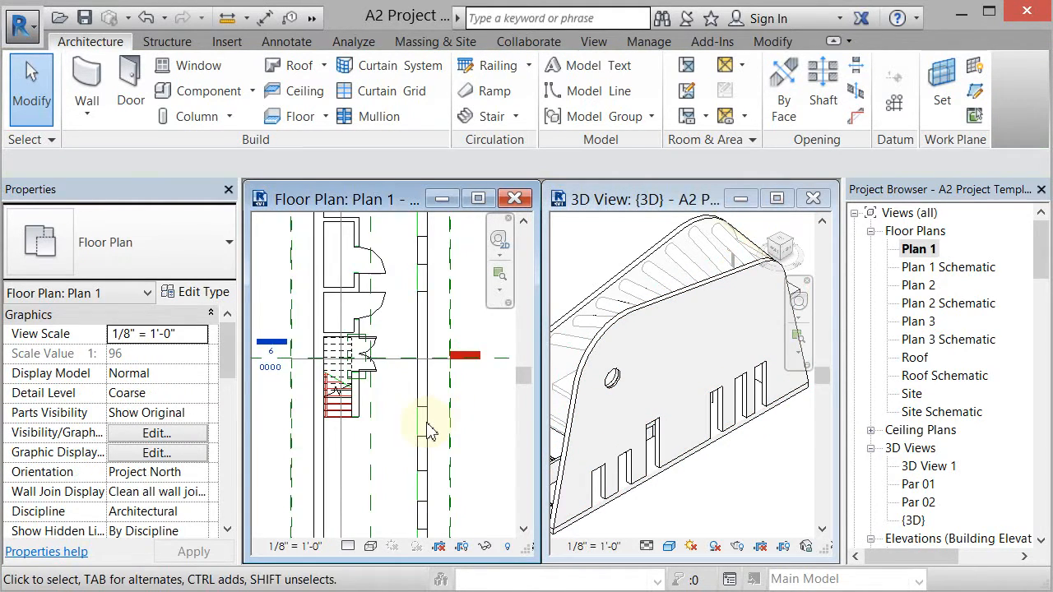
pyautogui.click(449, 409)
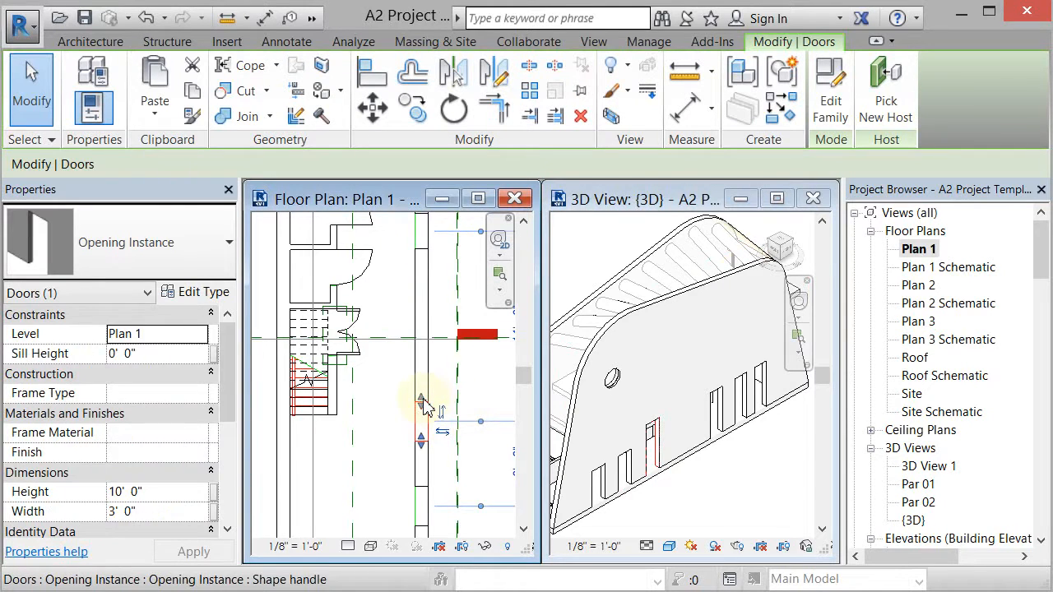
pyautogui.moveTo(424, 407); pyautogui.dragTo(420, 380)
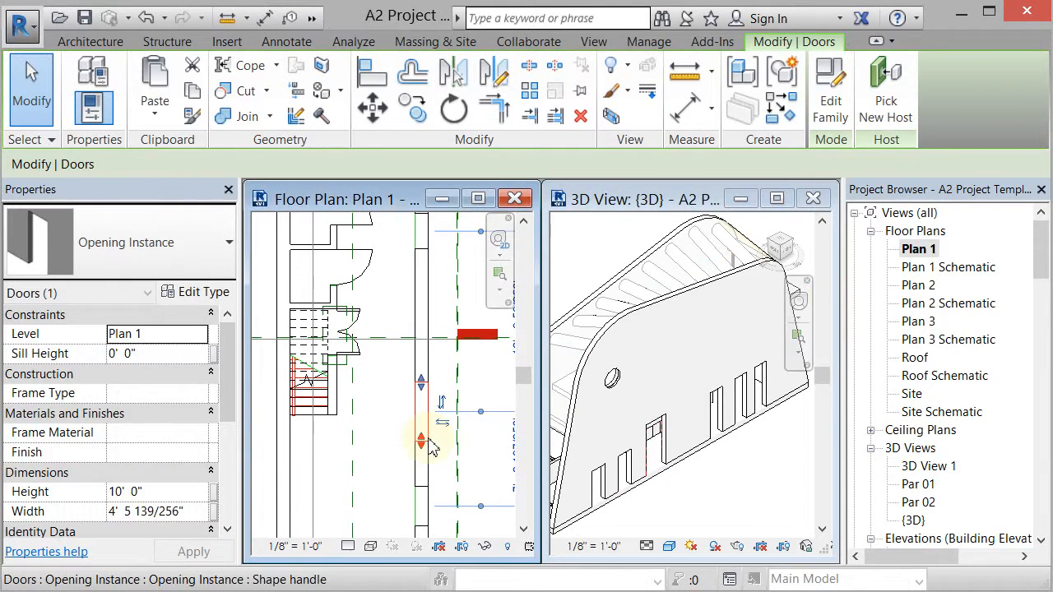
pyautogui.moveTo(423, 442); pyautogui.dragTo(433, 460)
pyautogui.click(724, 514)
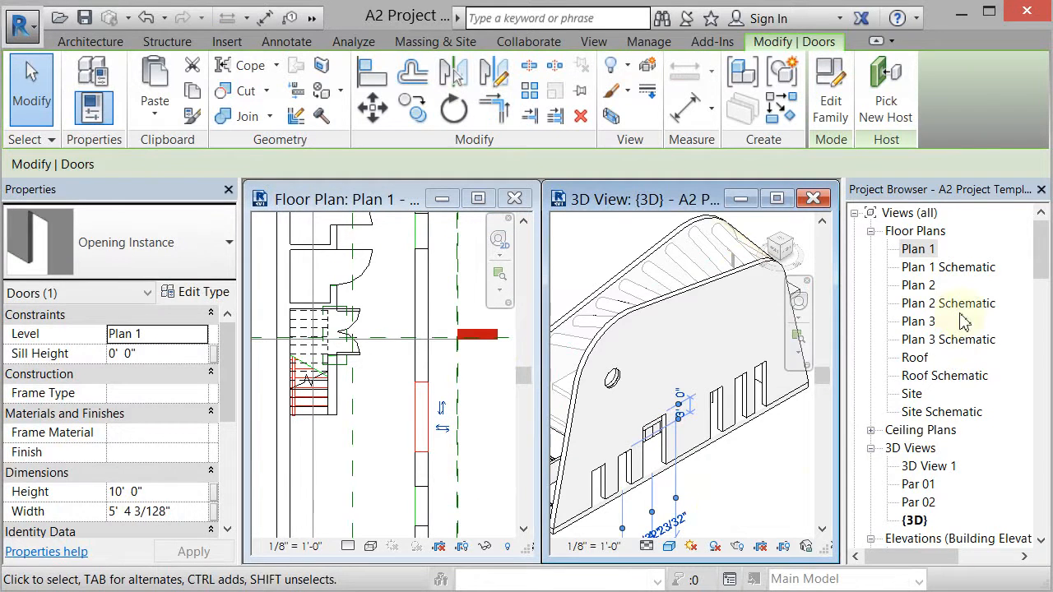
pyautogui.press('Escape')
# In the East elevation, widen the Opening Instance door beside the tallest one to about 4' 8" and the tallest one to about 7' 2".
pyautogui.moveTo(1044, 249); pyautogui.dragTo(1041, 274)
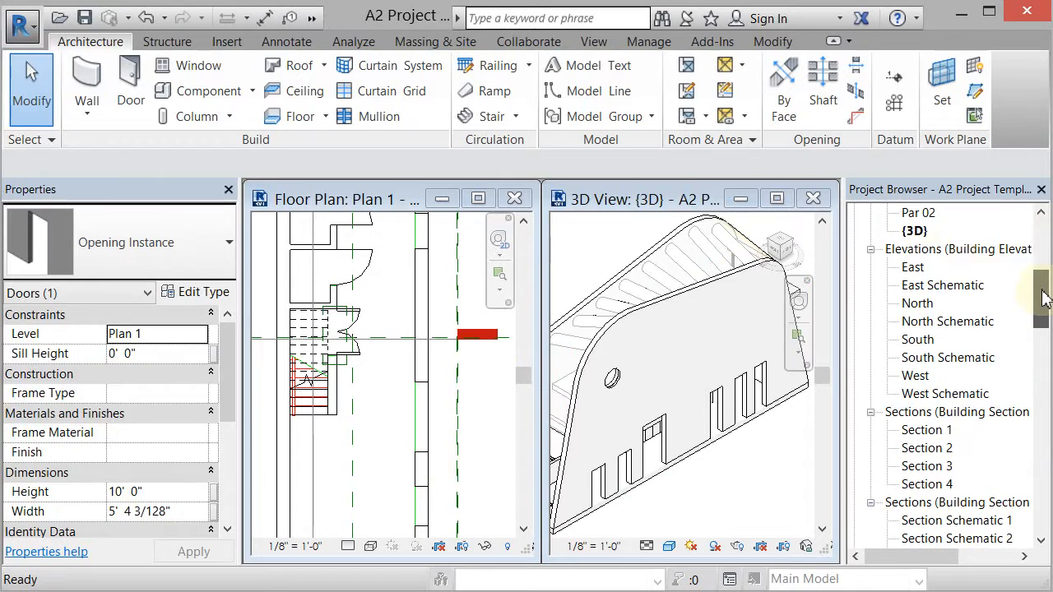
pyautogui.doubleClick(911, 269)
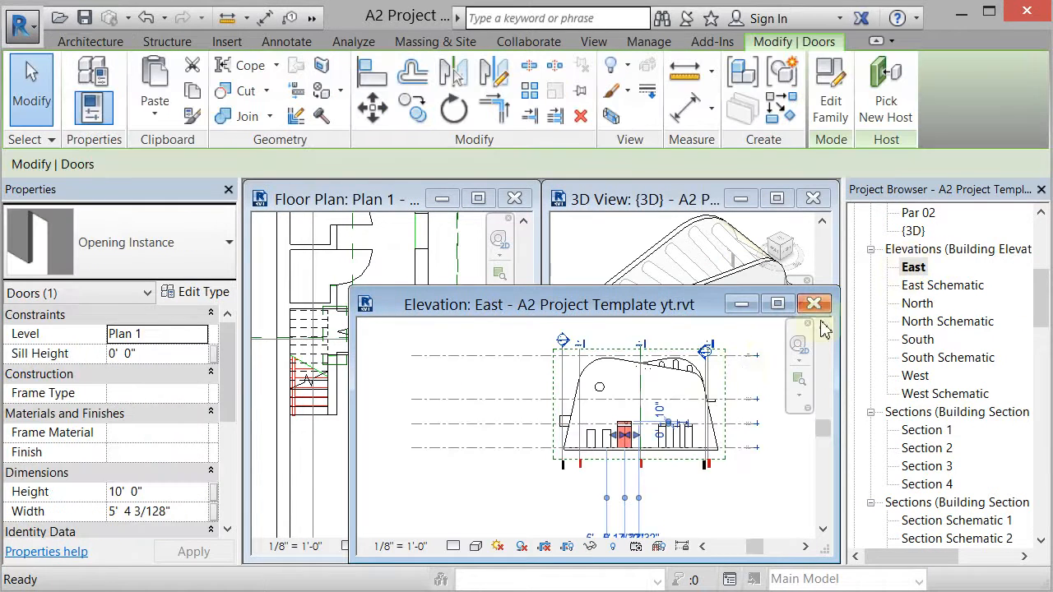
pyautogui.click(650, 489)
pyautogui.scroll(5, 645, 481)
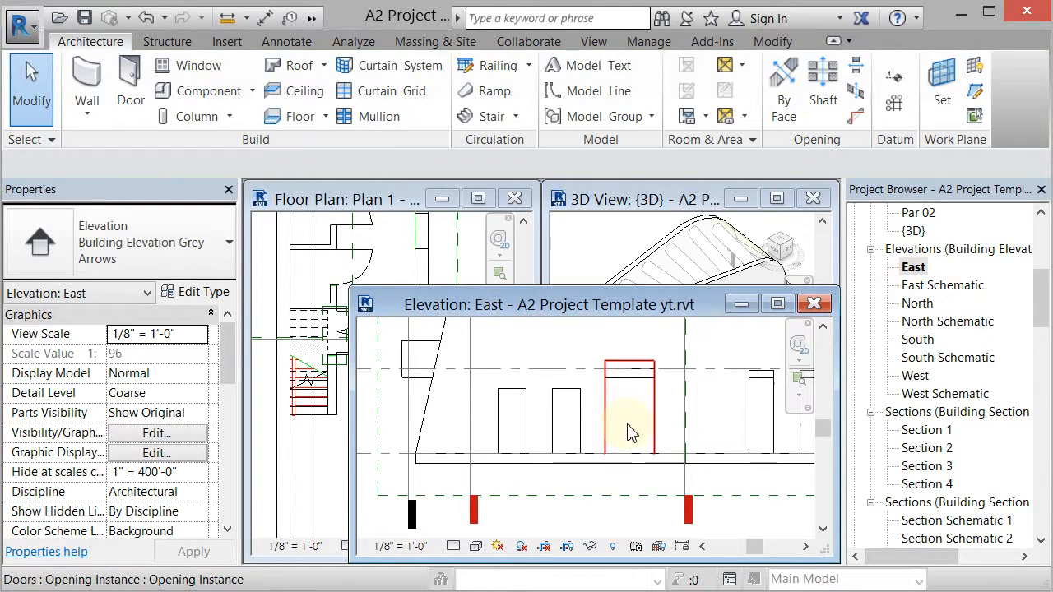
pyautogui.click(574, 425)
pyautogui.moveTo(590, 426); pyautogui.dragTo(596, 424)
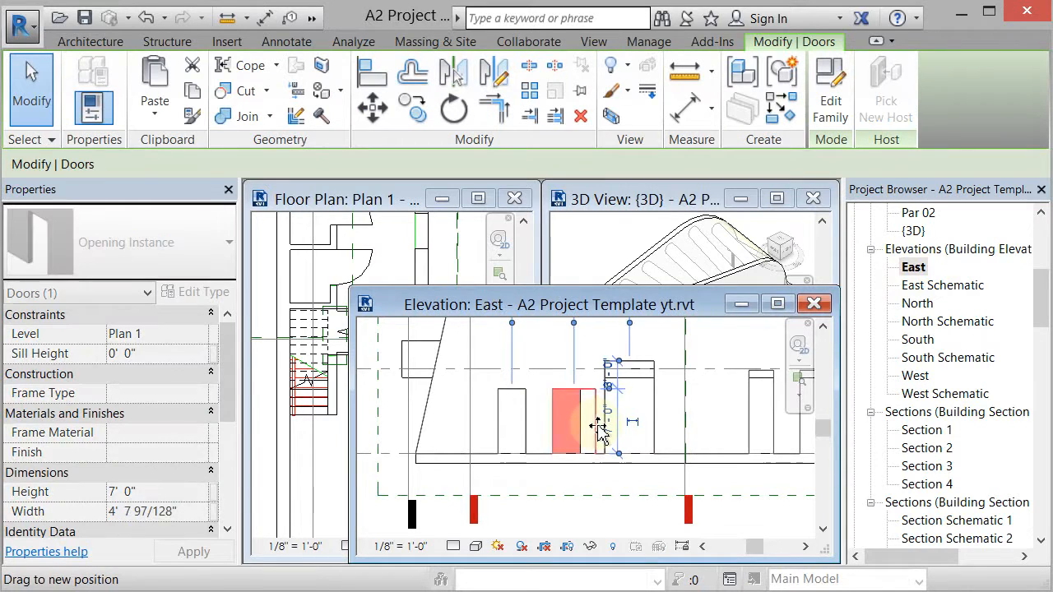
pyautogui.click(655, 407)
pyautogui.moveTo(663, 411); pyautogui.dragTo(674, 418)
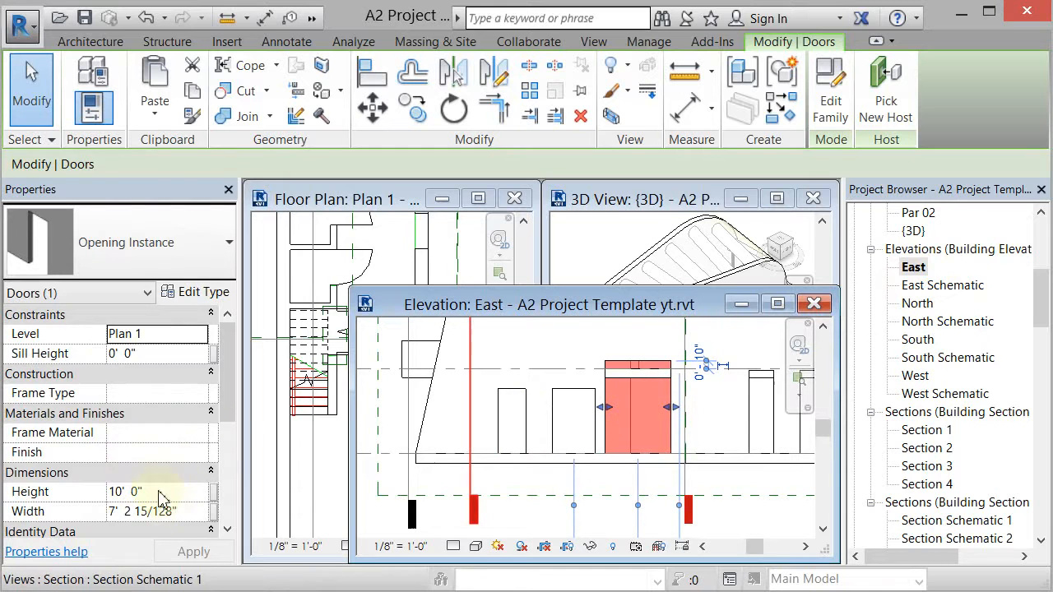
# Inspect the Opening Type door nearest the widened doors in the East elevation for shape handles and editable dimensions.
pyautogui.click(751, 401)
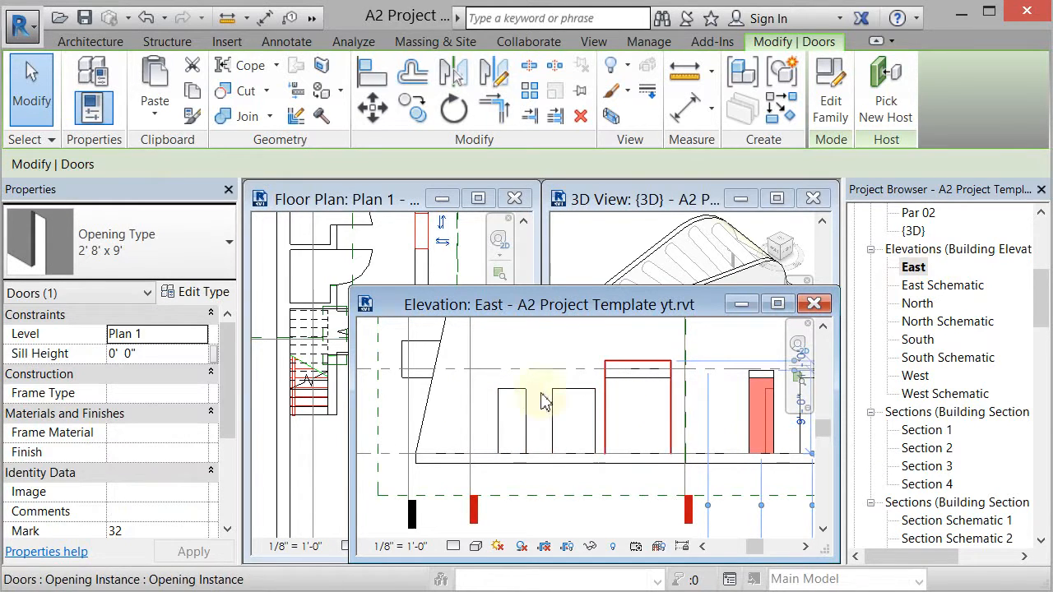
pyautogui.click(558, 429)
pyautogui.scroll(-2, 558, 428)
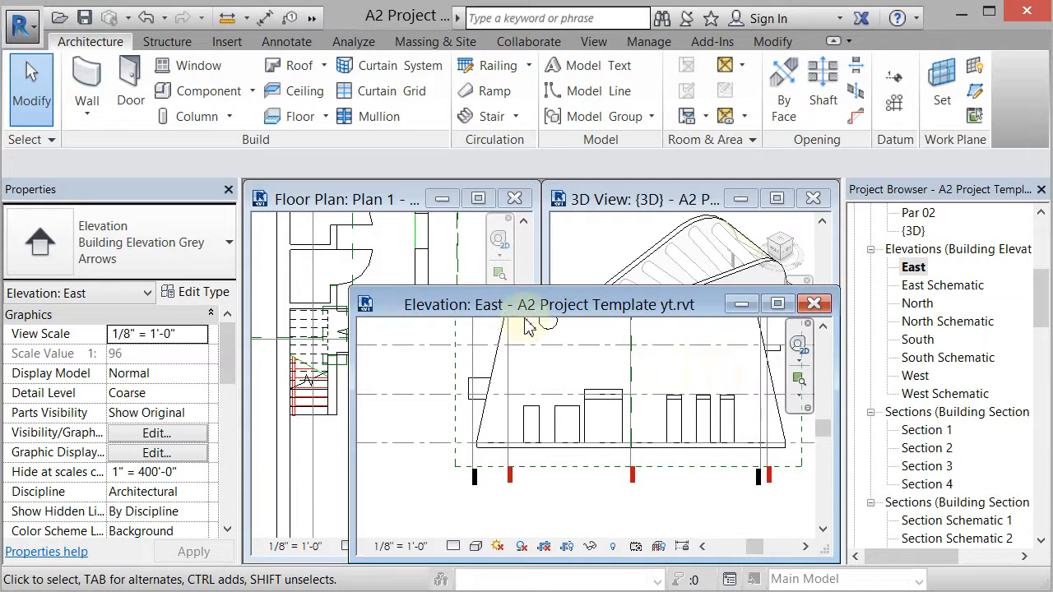
# Try swapping the middle Opening Type door in the 3D view for a solid wooden door type.
pyautogui.click(581, 256)
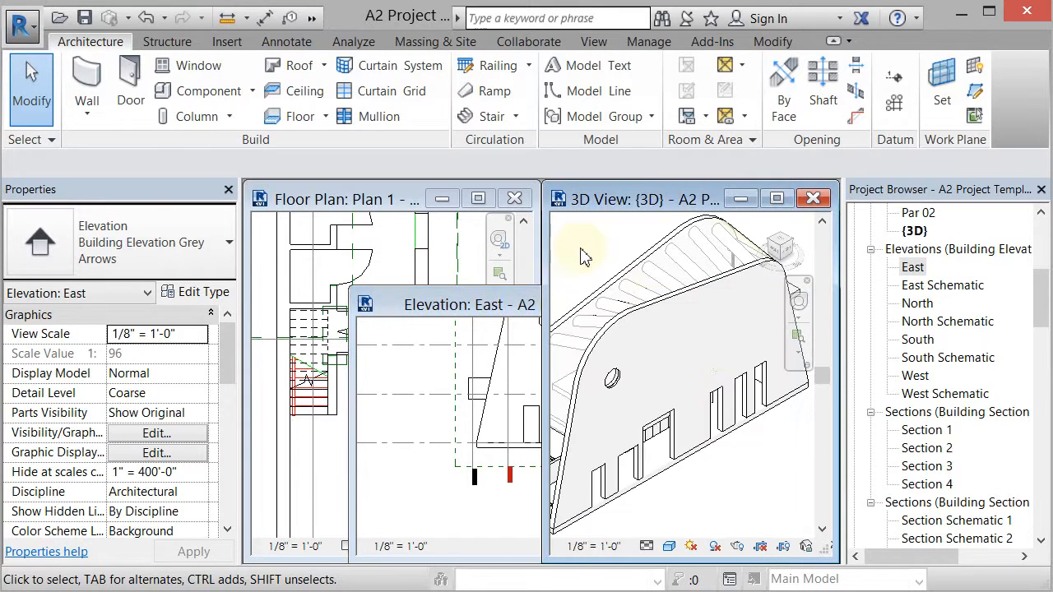
pyautogui.click(746, 395)
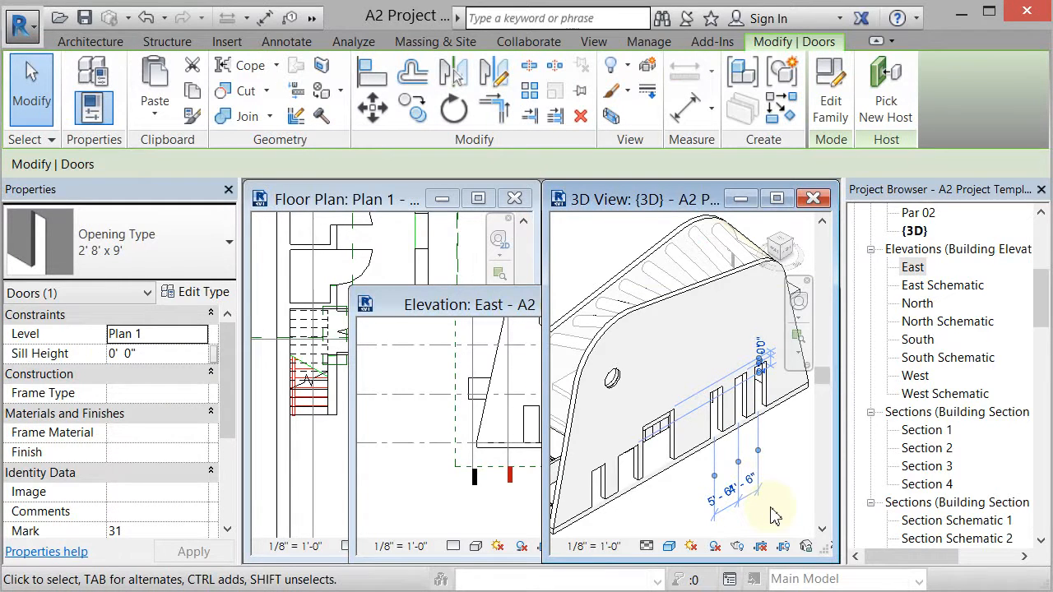
pyautogui.click(201, 263)
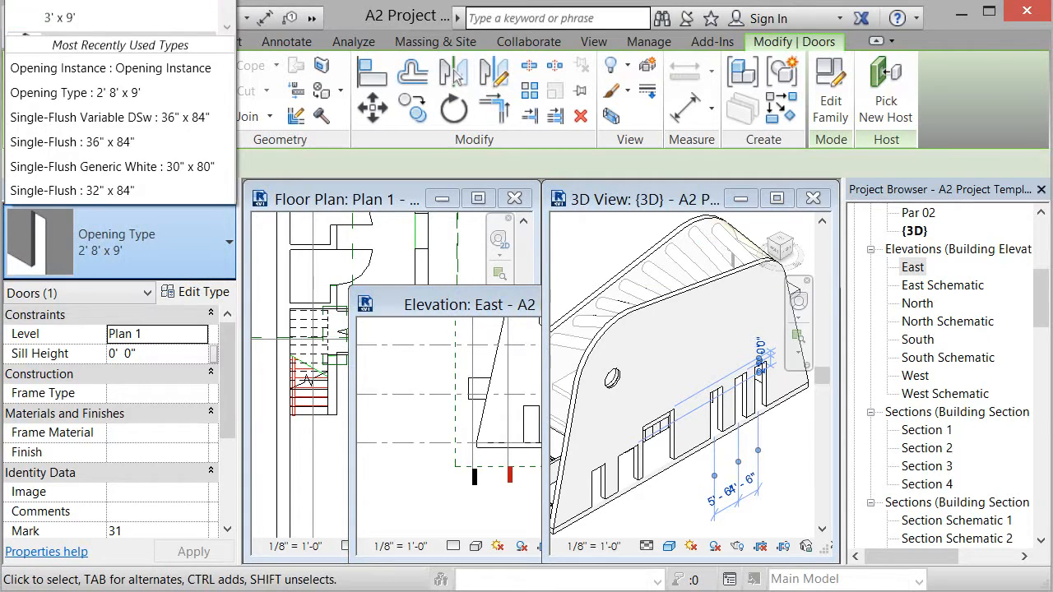
pyautogui.scroll(3, 115, 16)
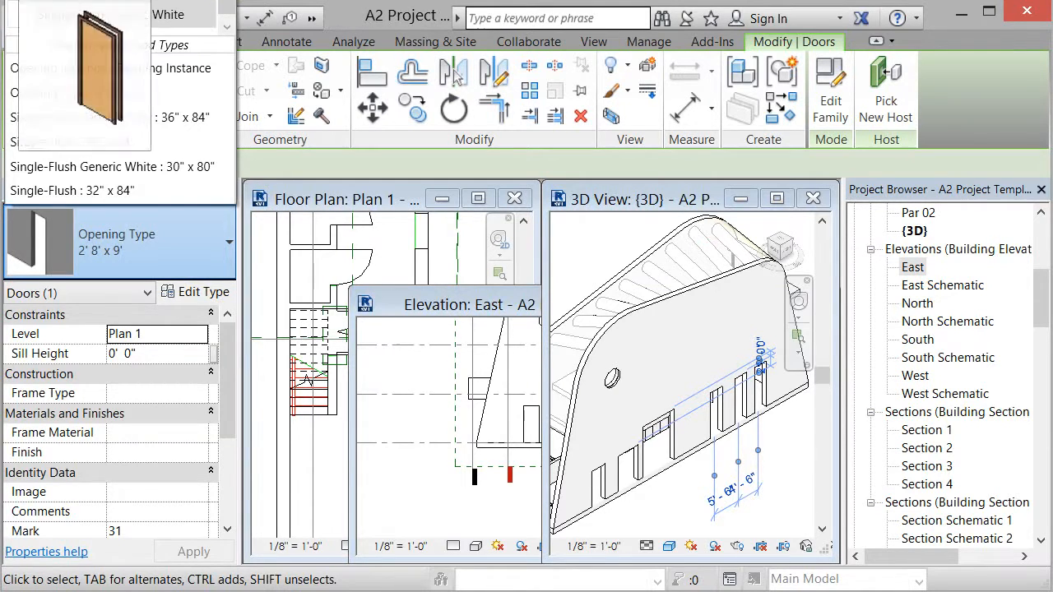
pyautogui.click(33, 3)
pyautogui.click(783, 489)
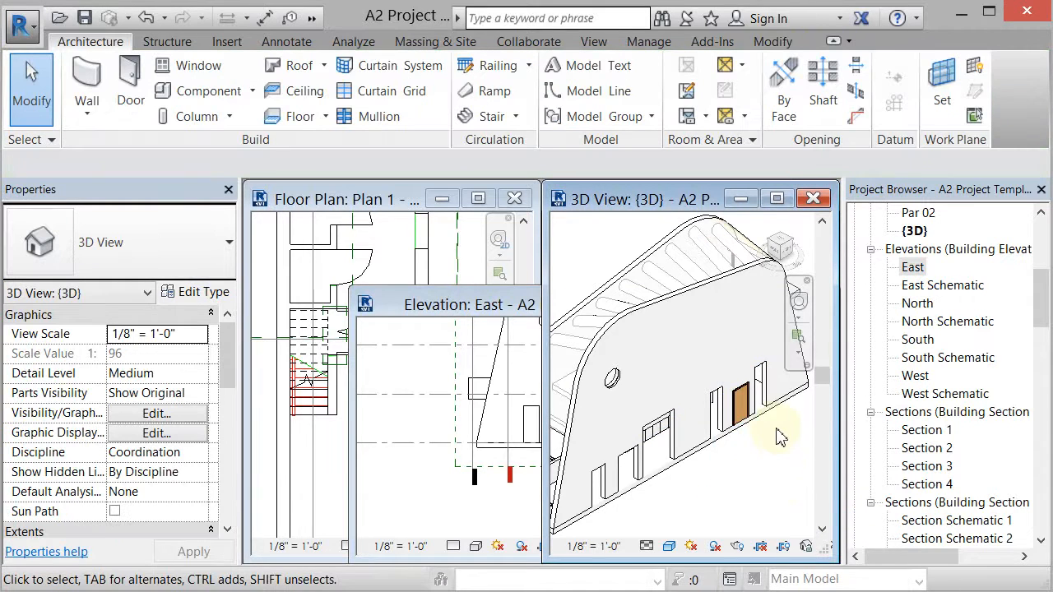
# Select all Opening Type door instances in the entire project and change them to the Single-Flush 36" x 80" type.
pyautogui.scroll(5, 761, 419)
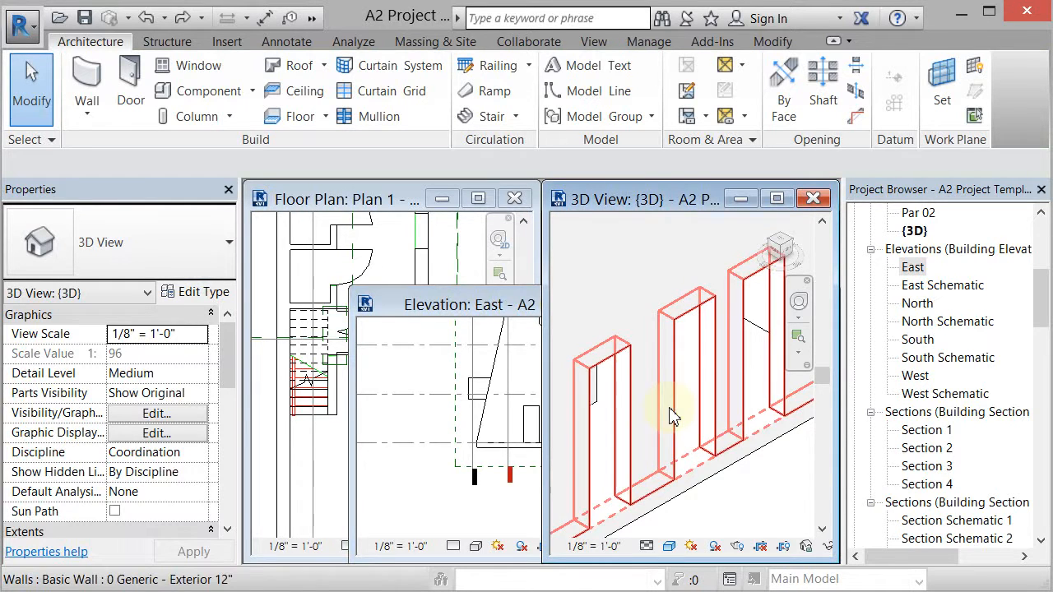
pyautogui.click(705, 325)
pyautogui.rightClick(705, 325)
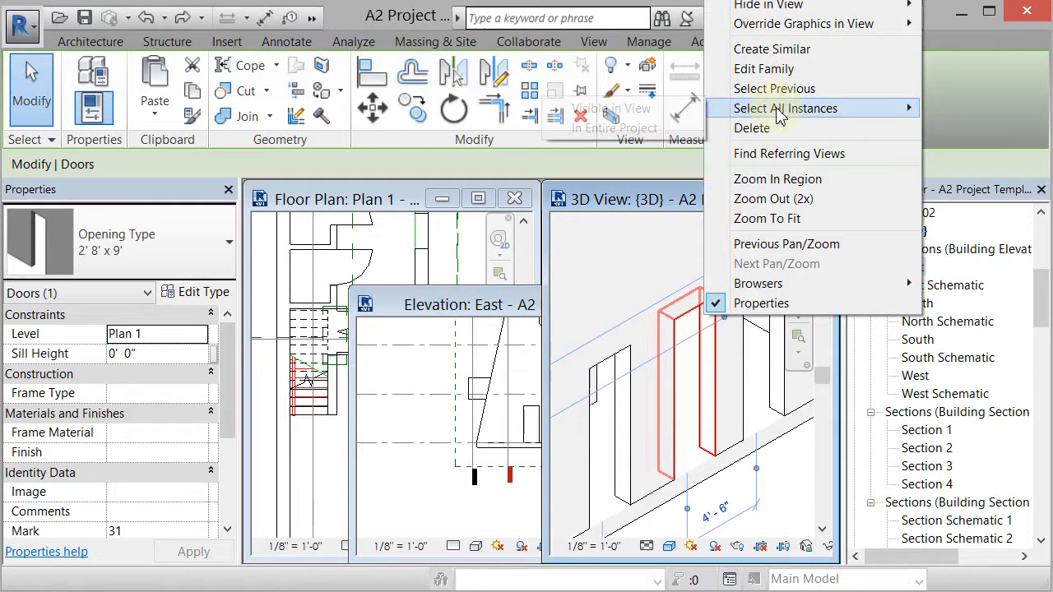
pyautogui.moveTo(721, 108)
pyautogui.click(636, 129)
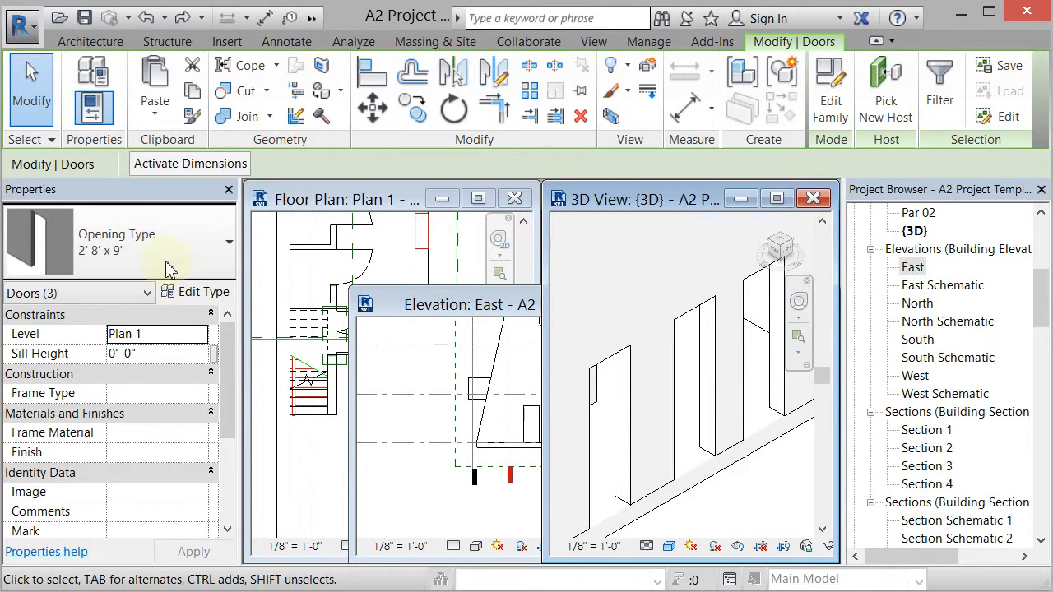
pyautogui.click(183, 235)
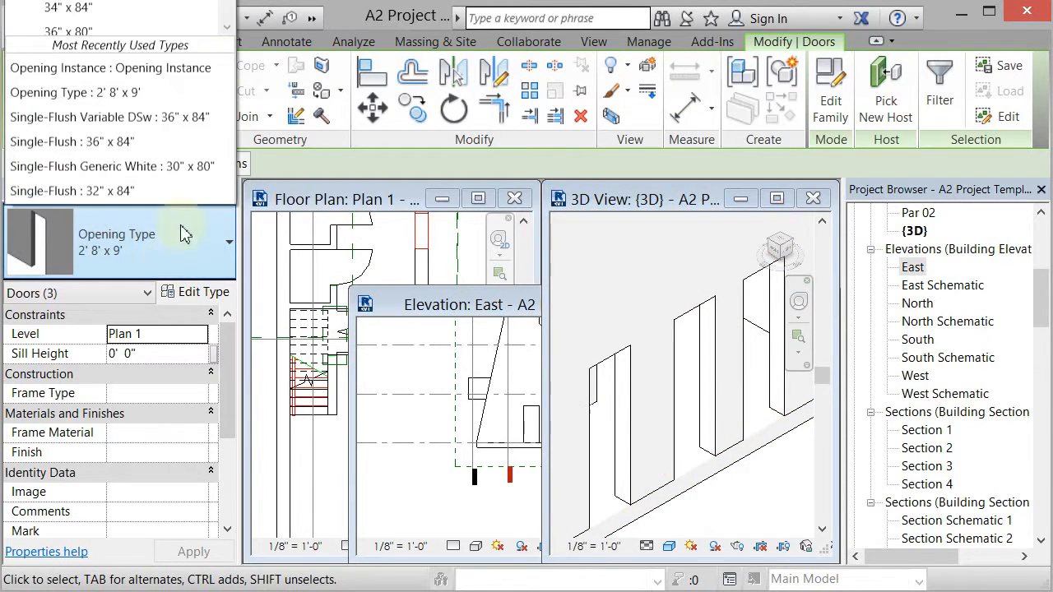
pyautogui.click(94, 33)
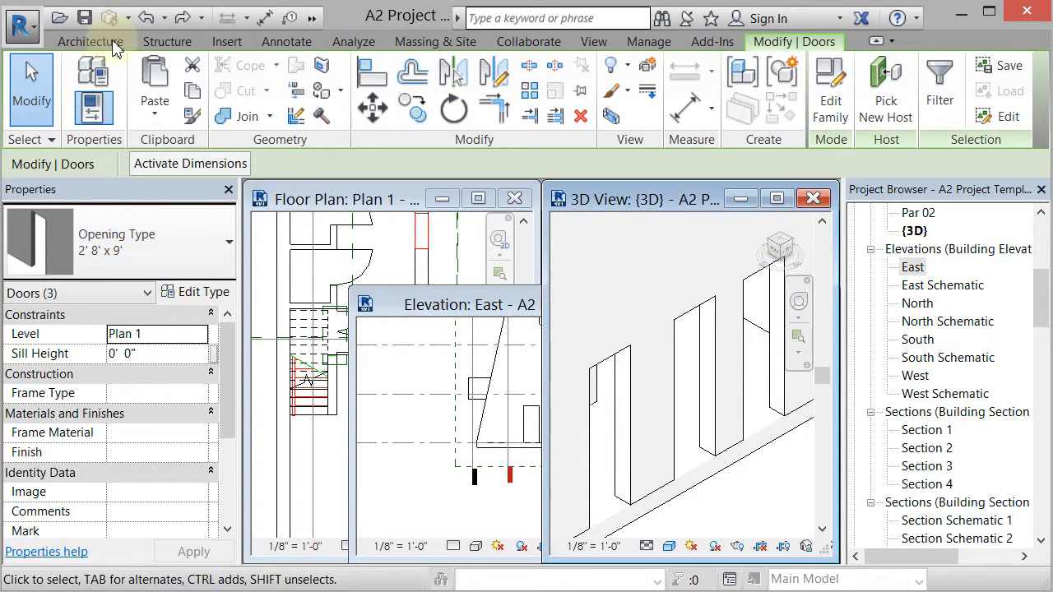
pyautogui.click(758, 512)
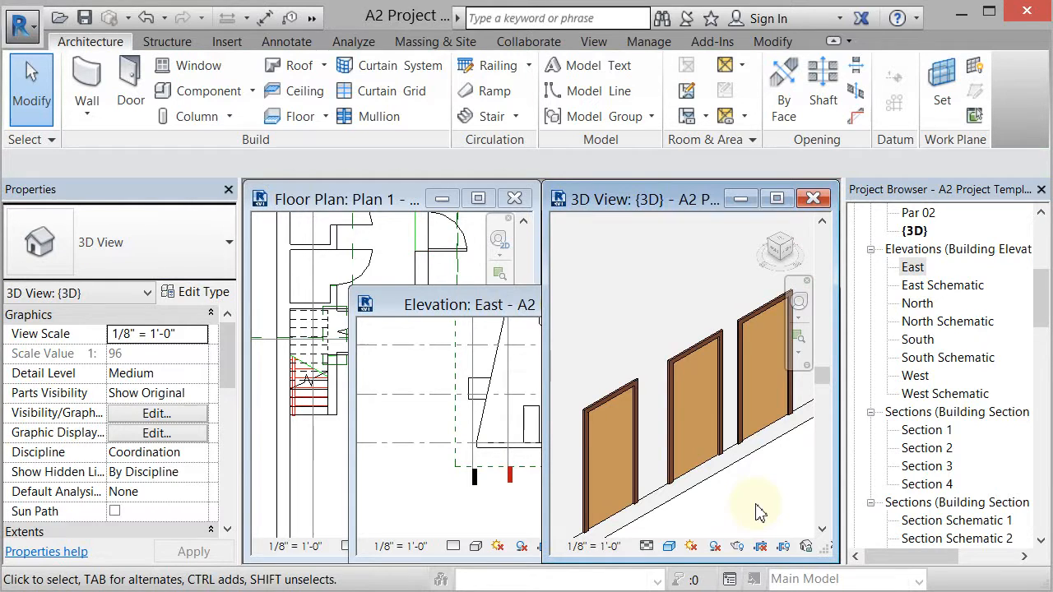
# Examine the three replaced doors in the 3D view and undo their type change.
pyautogui.scroll(-5, 701, 392)
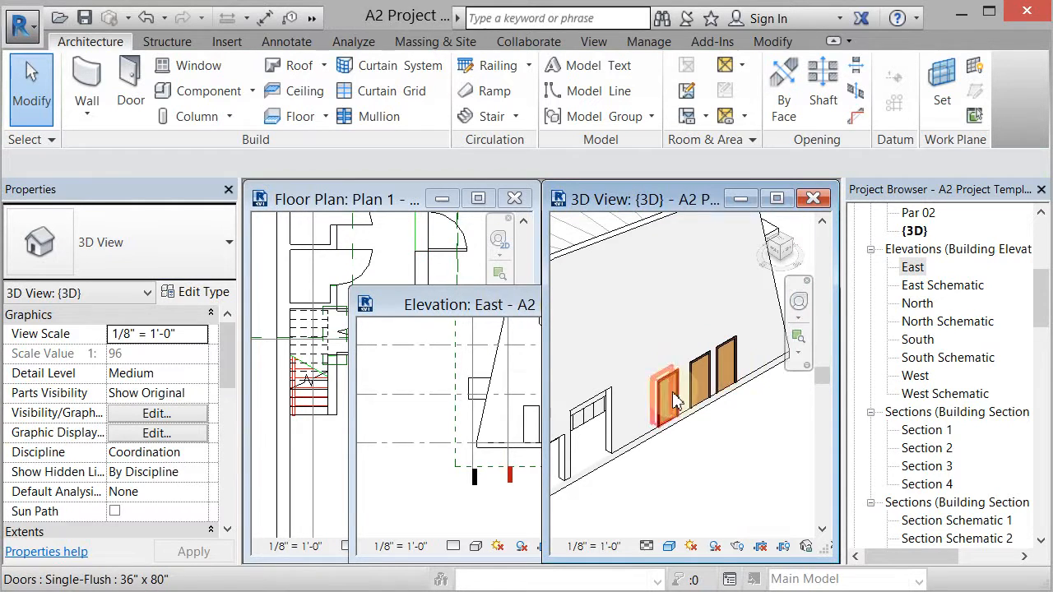
pyautogui.scroll(-4, 666, 415)
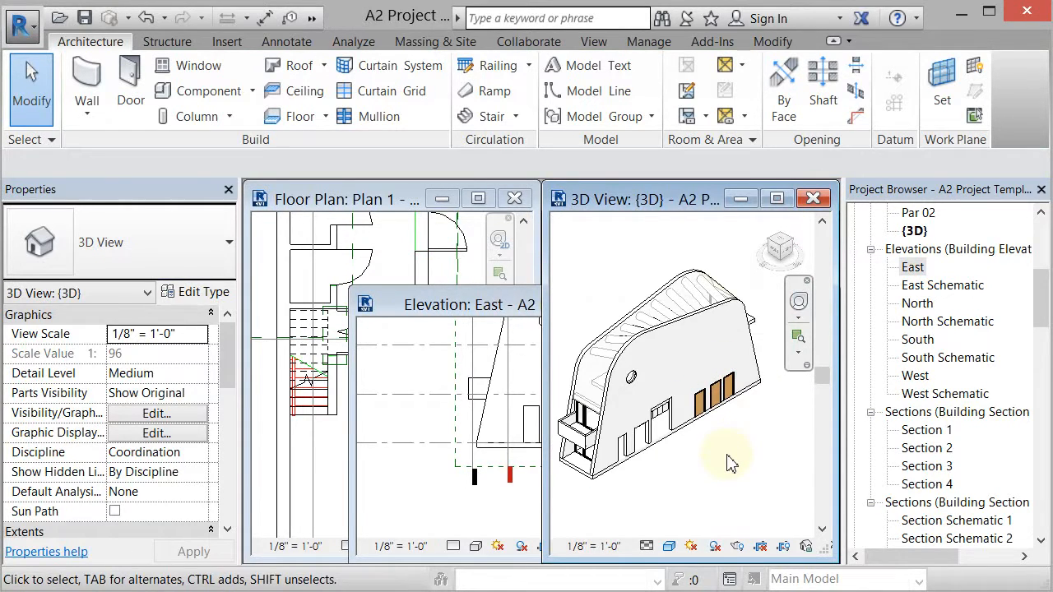
pyautogui.scroll(2, 730, 403)
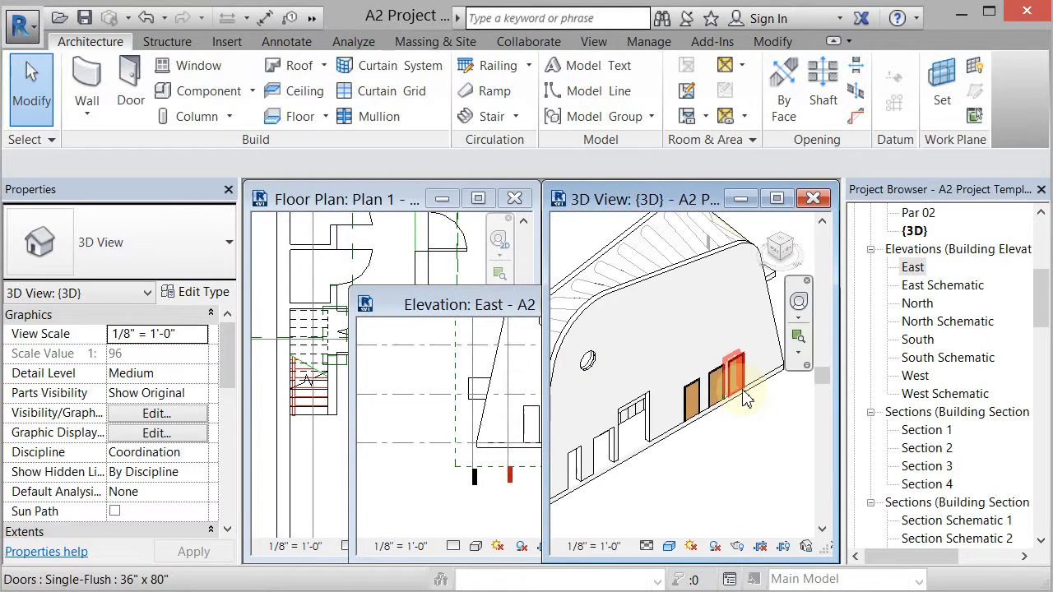
pyautogui.scroll(2, 738, 394)
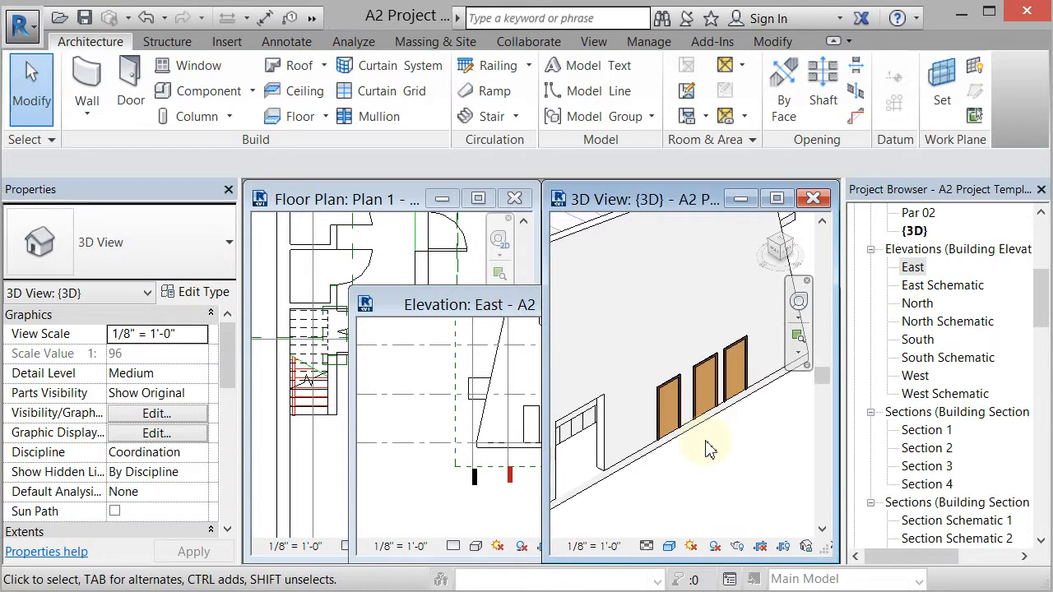
pyautogui.hotkey('ctrl', 'z')
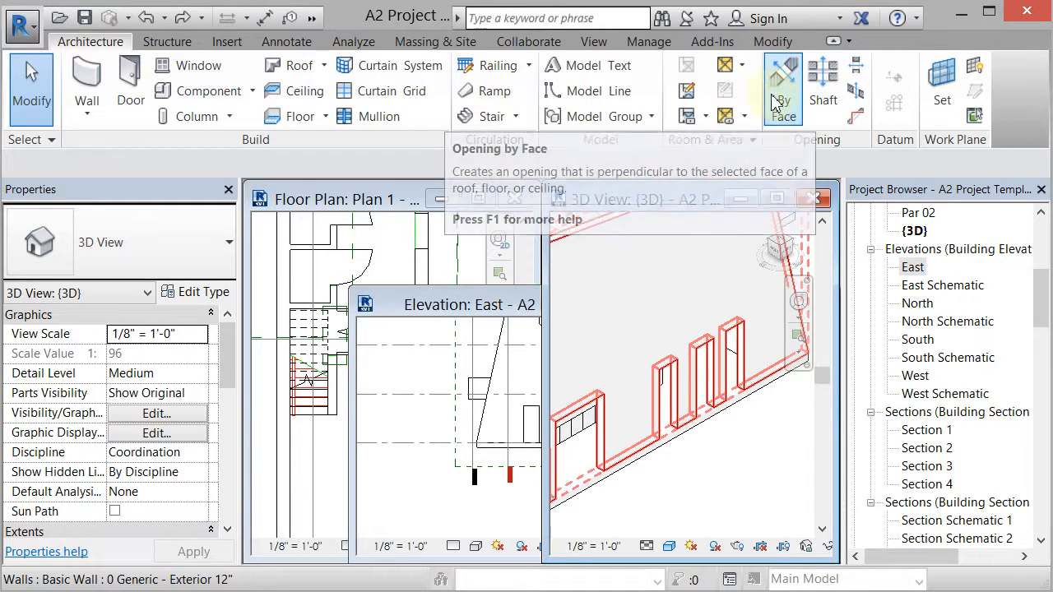
# Cut a rectangular wall opening about 12' 11" wide in the long wall above the Opening Type doors.
pyautogui.click(855, 65)
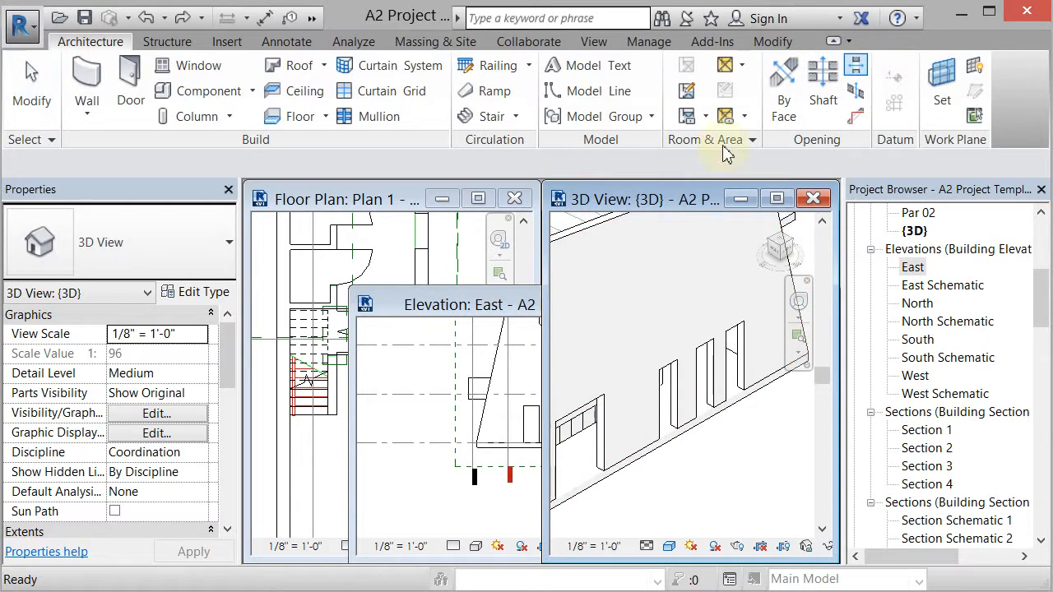
pyautogui.click(617, 223)
pyautogui.click(616, 255)
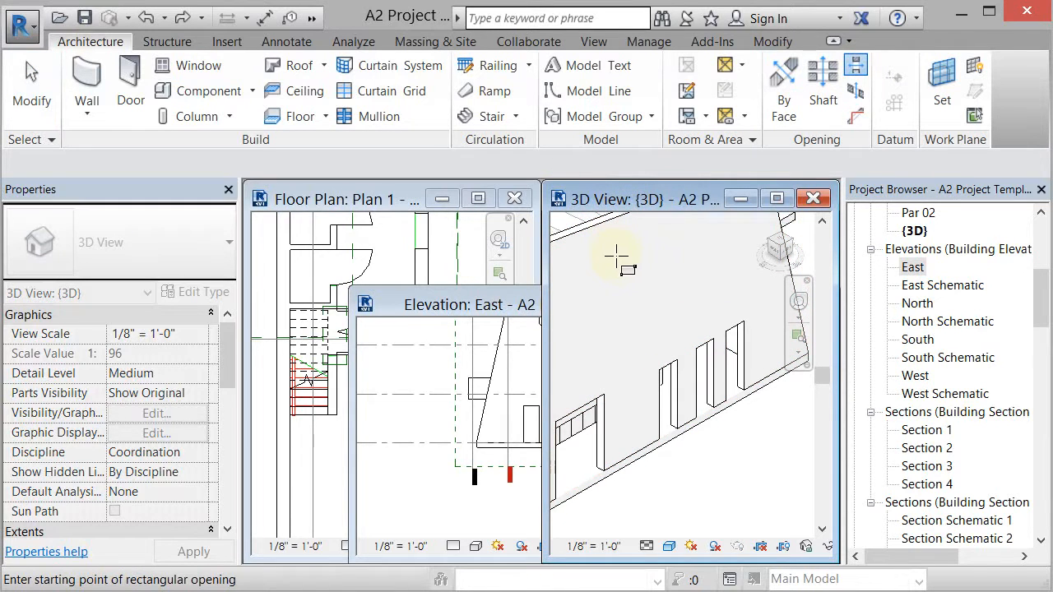
pyautogui.click(607, 273)
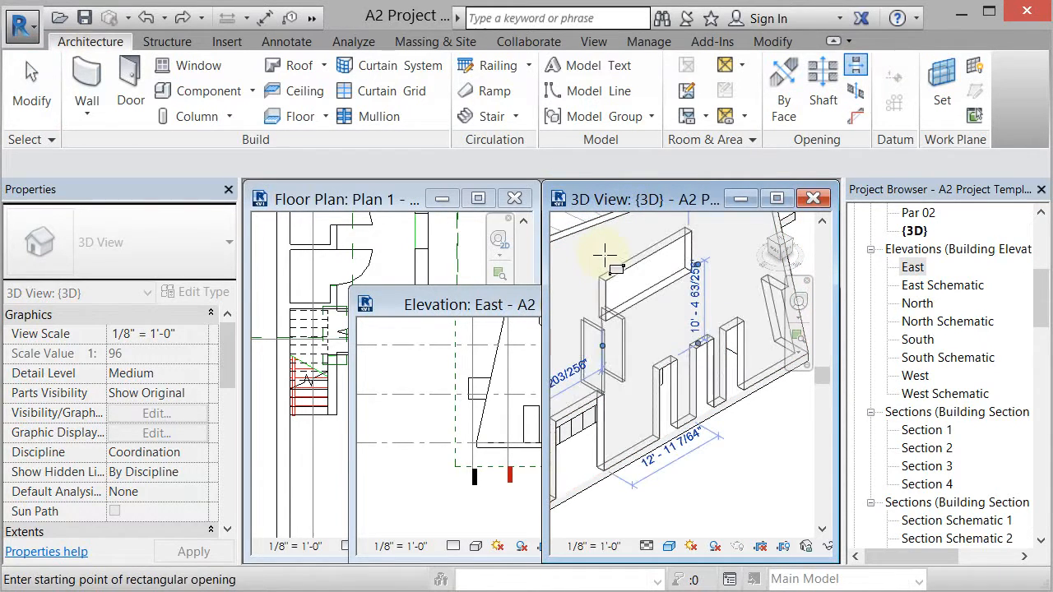
pyautogui.click(31, 78)
# Reshape the rectangular wall opening to about 12' 2" wide with a lower top edge.
pyautogui.click(674, 253)
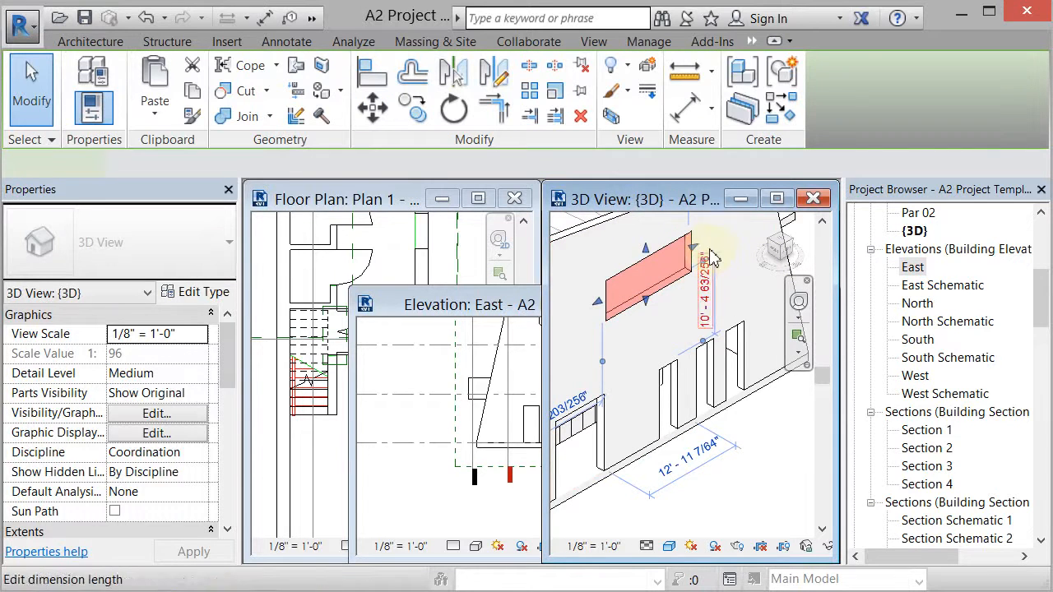
pyautogui.moveTo(646, 255); pyautogui.dragTo(648, 315)
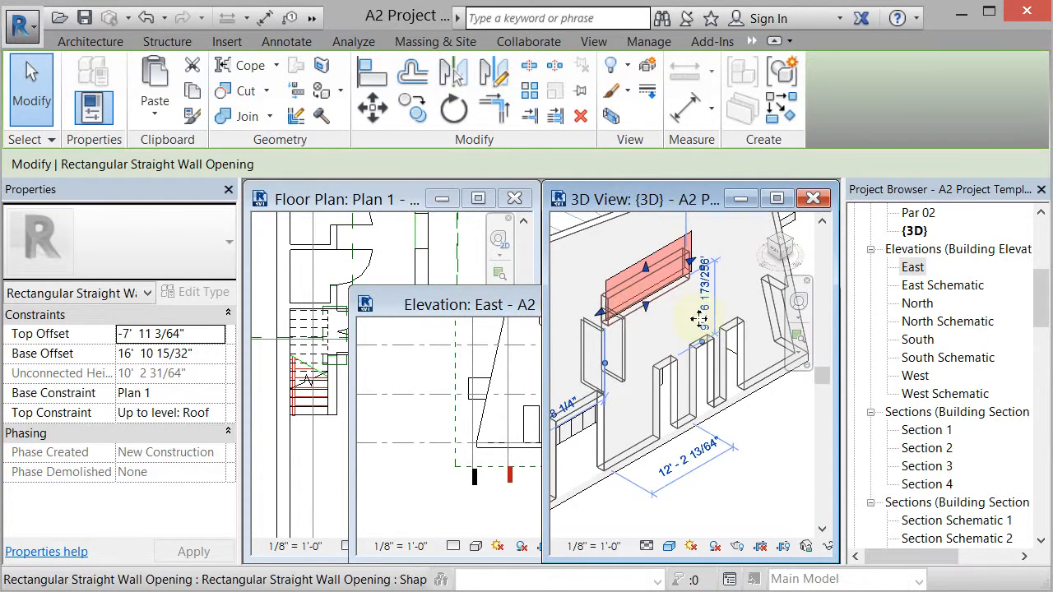
pyautogui.click(751, 457)
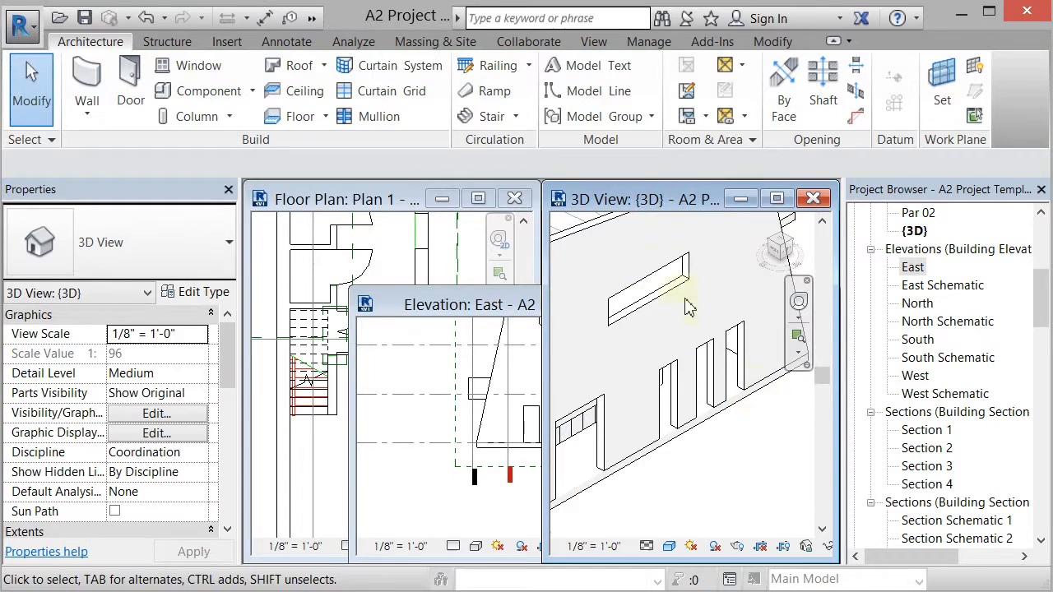